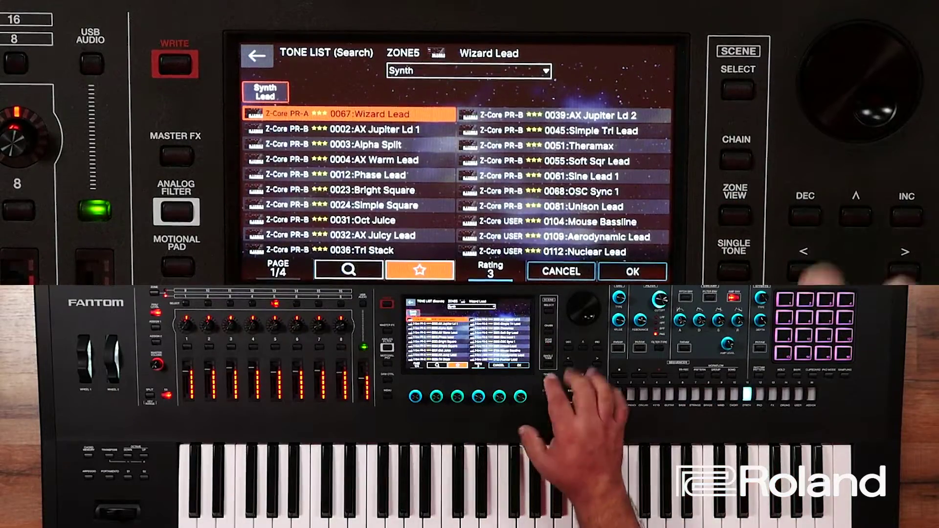
# - Assign the Soft Sqr Lead tone from the synth lead list to zone 5 and return to the Zone View
pyautogui.click(562, 176)
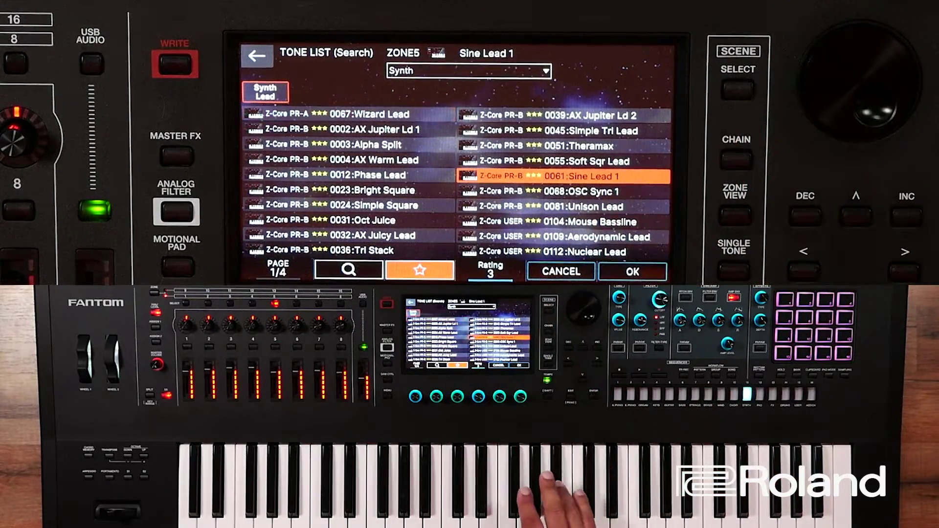
pyautogui.press('Up')
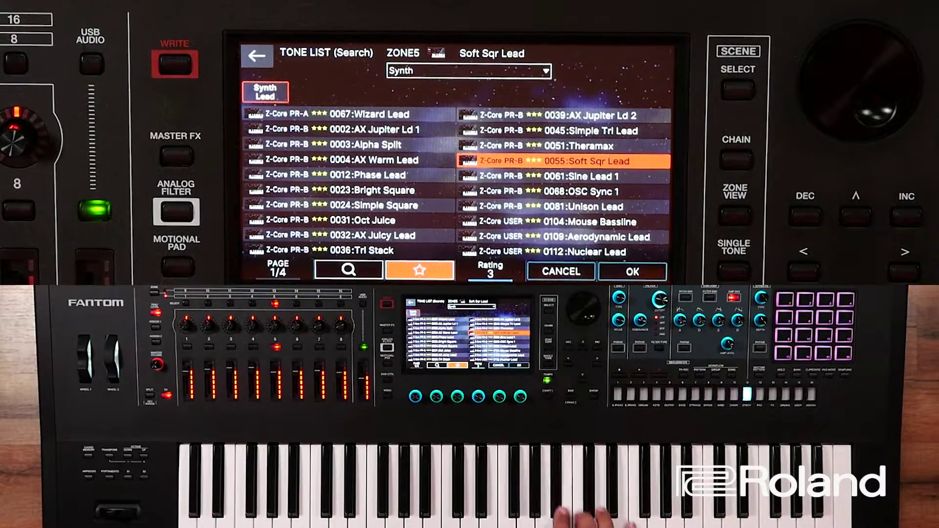
pyautogui.click(735, 215)
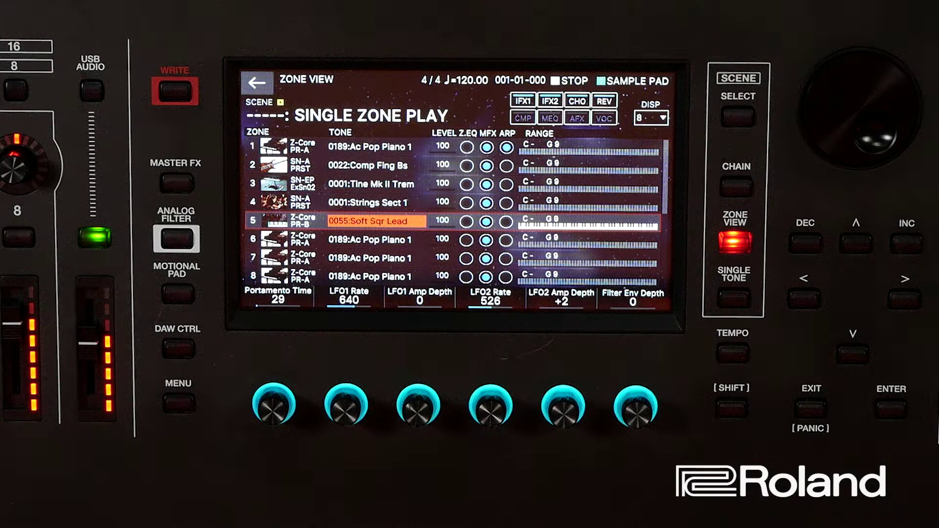
# - Set the Local Switch to OFF in the system sound settings and return to the Zone View
pyautogui.click(178, 403)
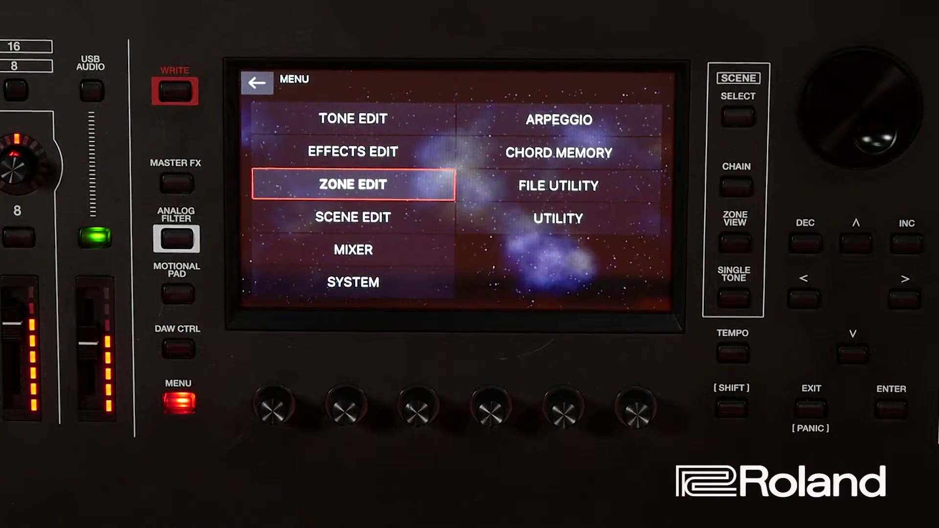
pyautogui.click(333, 283)
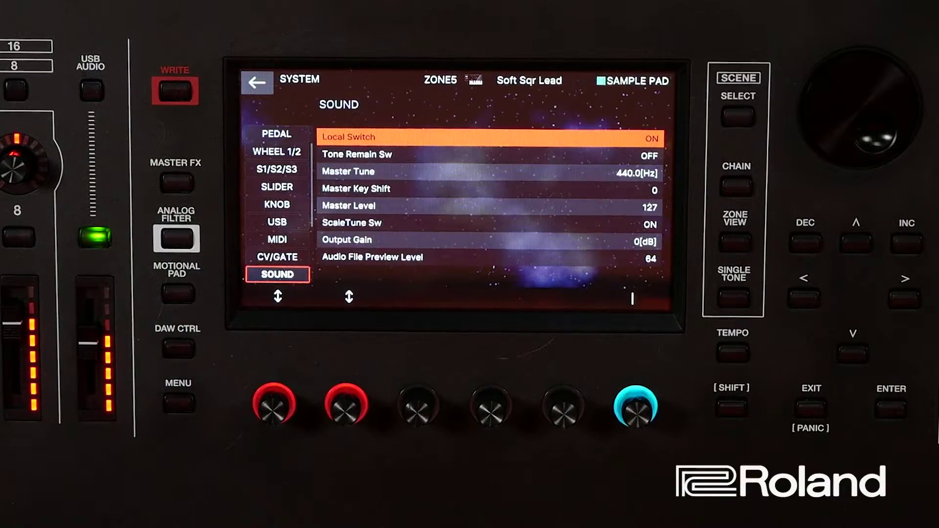
pyautogui.scroll(6, 274, 404)
pyautogui.scroll(-9, 274, 404)
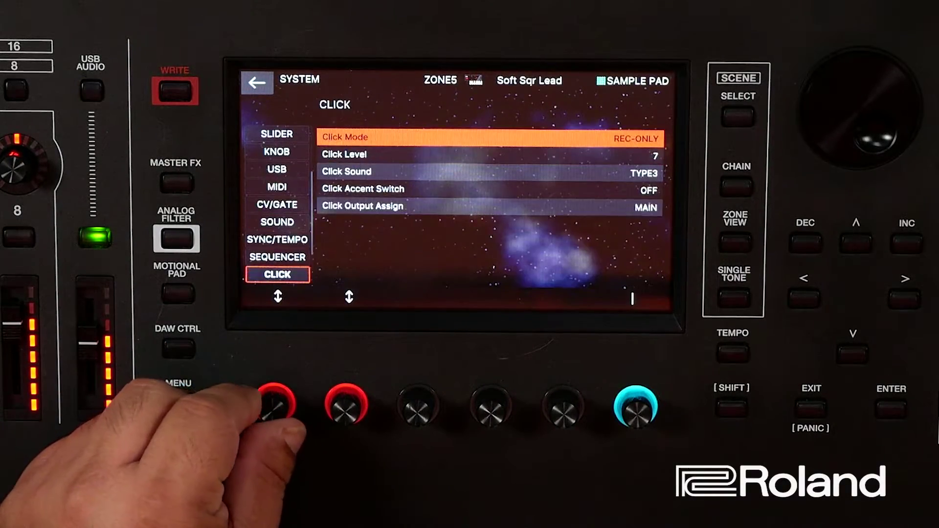
pyautogui.scroll(4, 274, 405)
pyautogui.scroll(-1, 274, 405)
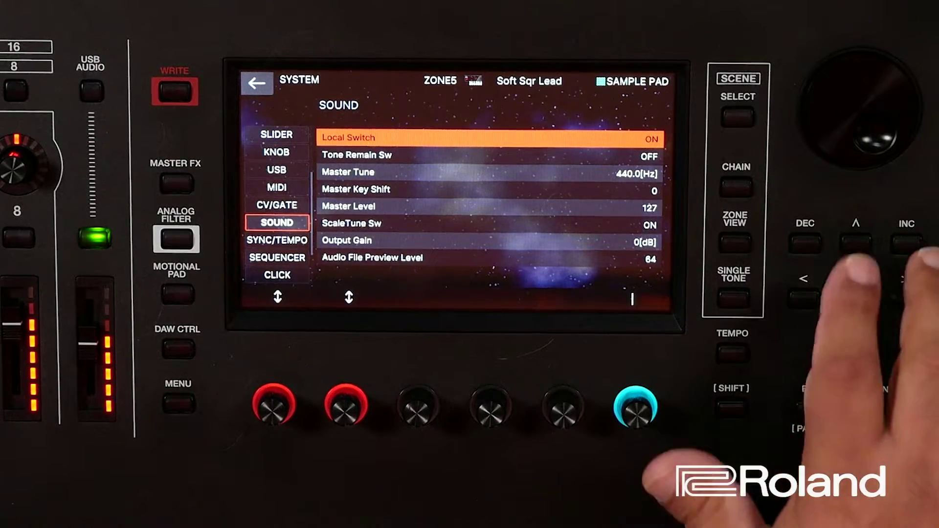
pyautogui.click(805, 243)
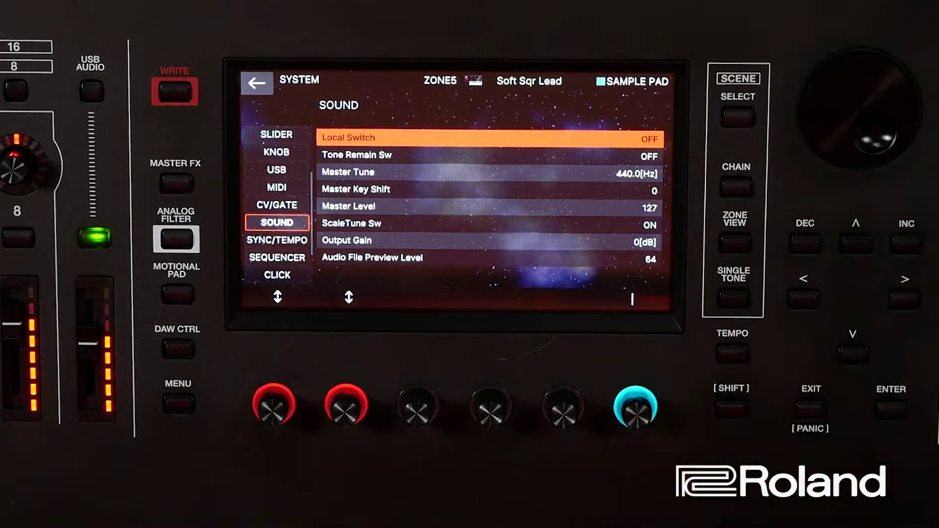
pyautogui.click(811, 407)
pyautogui.click(812, 407)
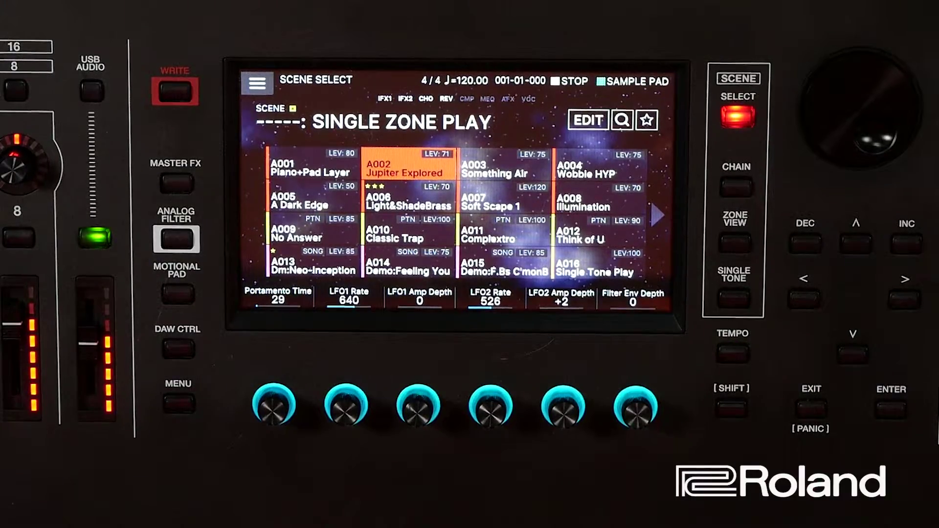
pyautogui.click(736, 242)
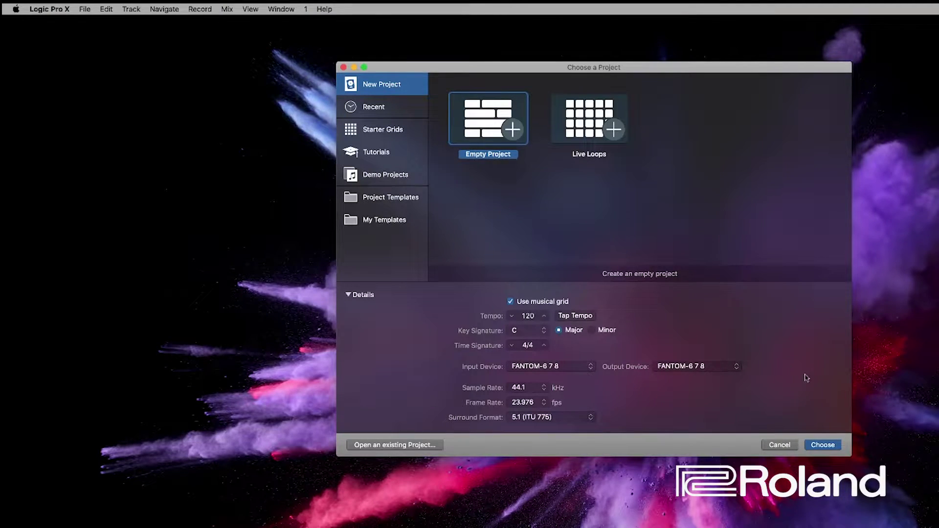
# - In Logic Pro X, create an empty project with 16 External MIDI tracks routed to FANTOM-6 7 8, ascending from channel 1
pyautogui.click(832, 447)
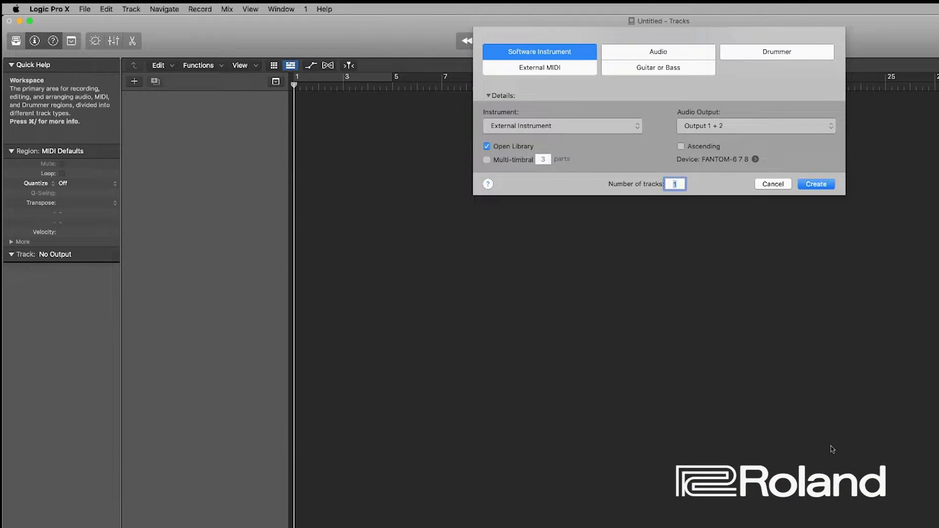
pyautogui.click(563, 69)
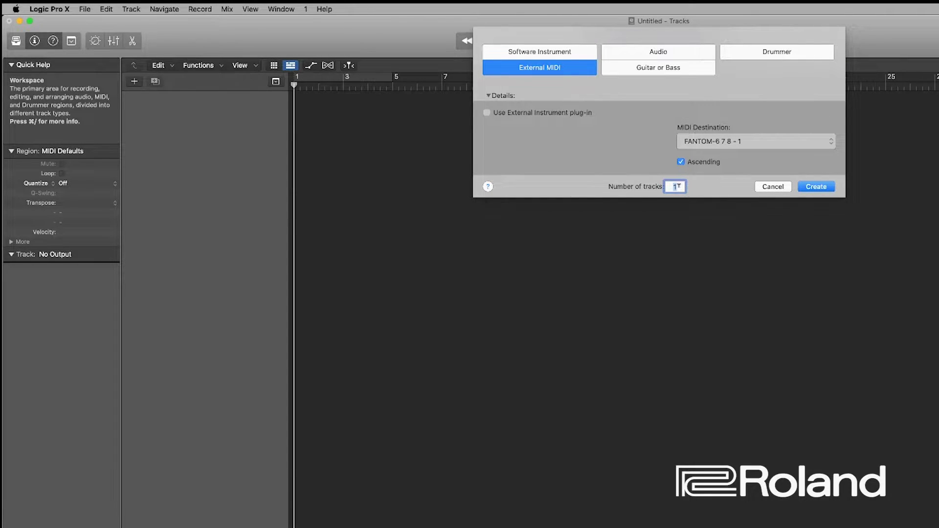
pyautogui.click(832, 140)
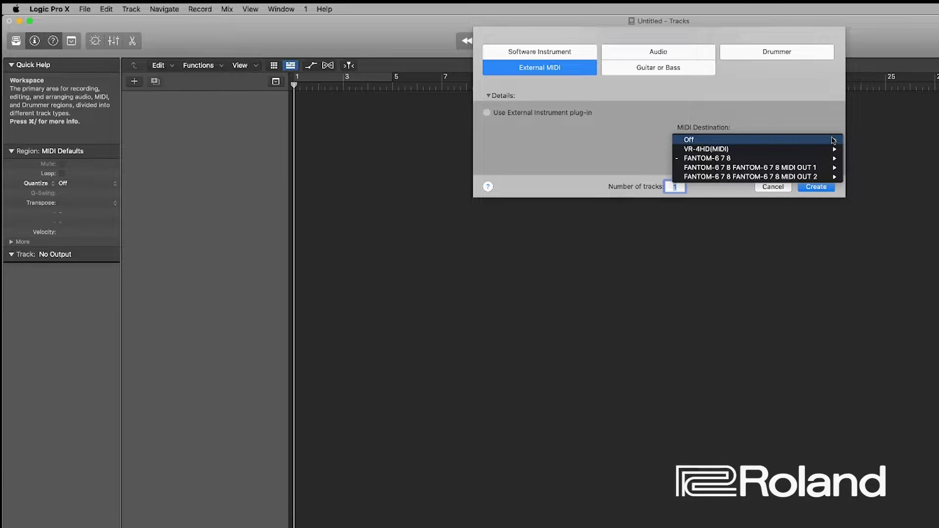
pyautogui.moveTo(794, 161)
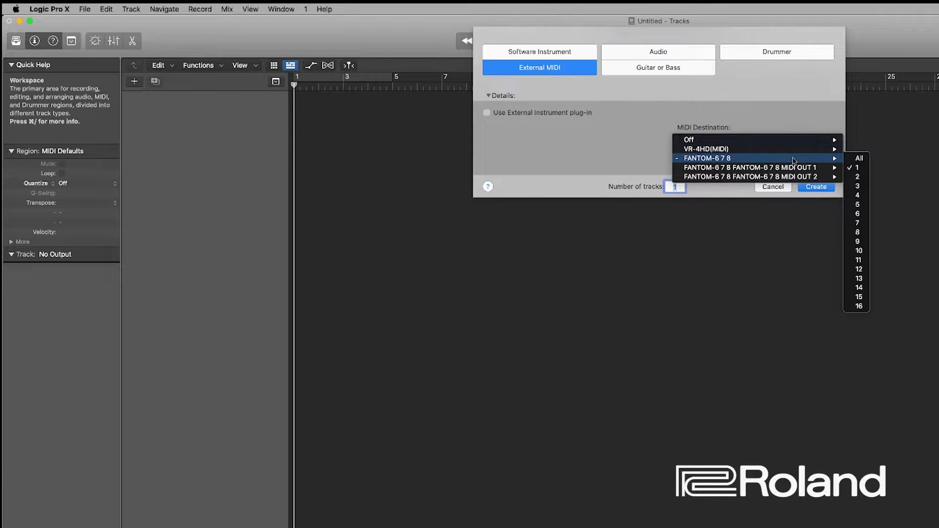
pyautogui.click(859, 168)
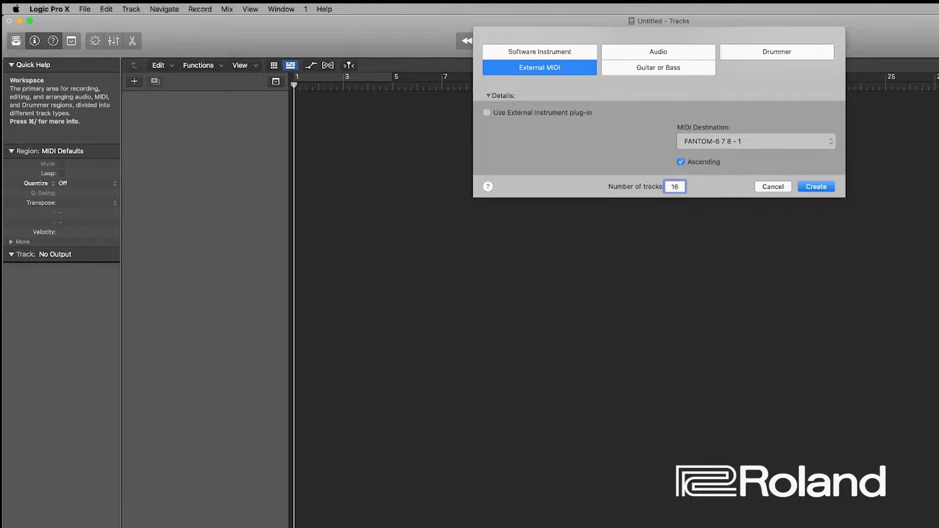
pyautogui.press('Return')
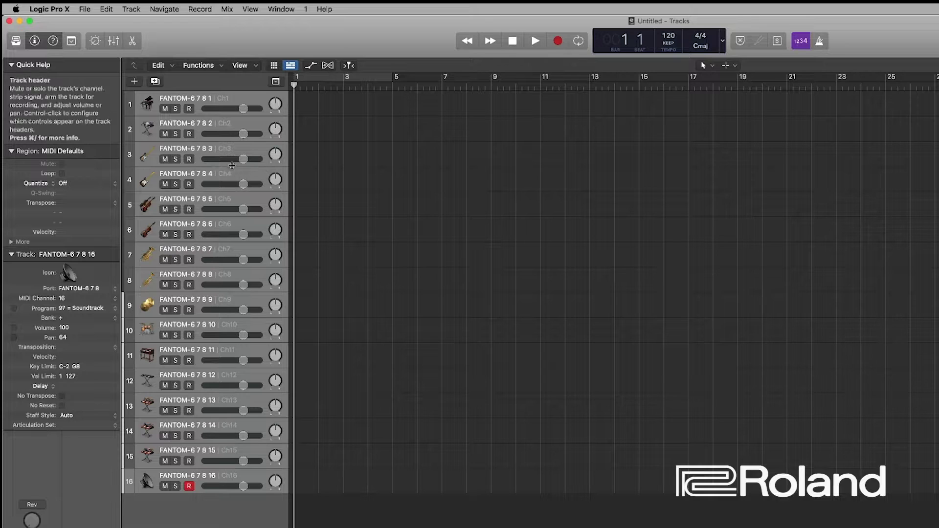
# - Audition the FANTOM sounds on tracks 2, 3, 10, 4 and 5 by selecting each track in turn
pyautogui.click(201, 128)
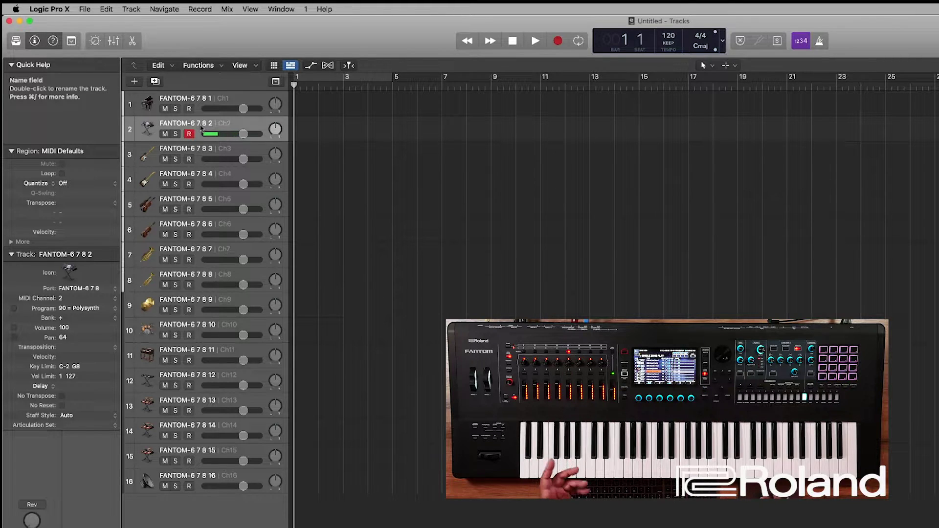
pyautogui.click(233, 149)
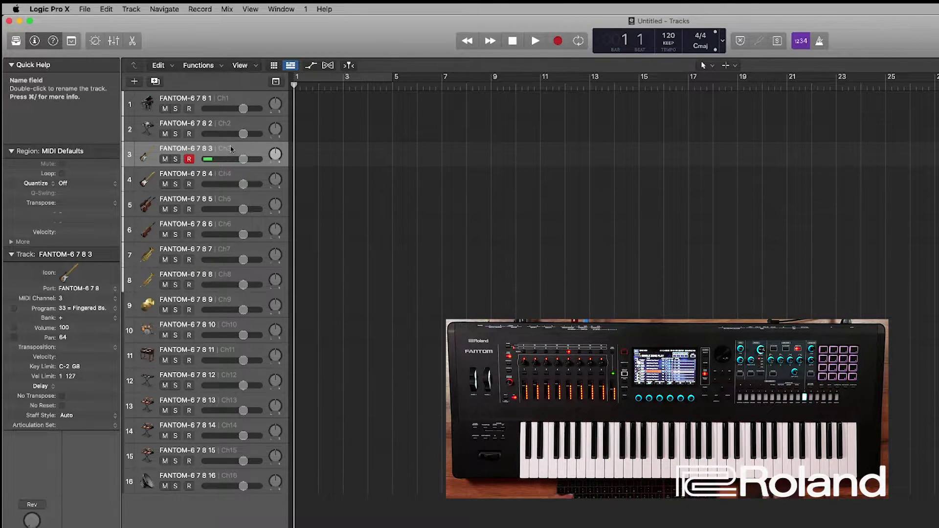
pyautogui.click(227, 327)
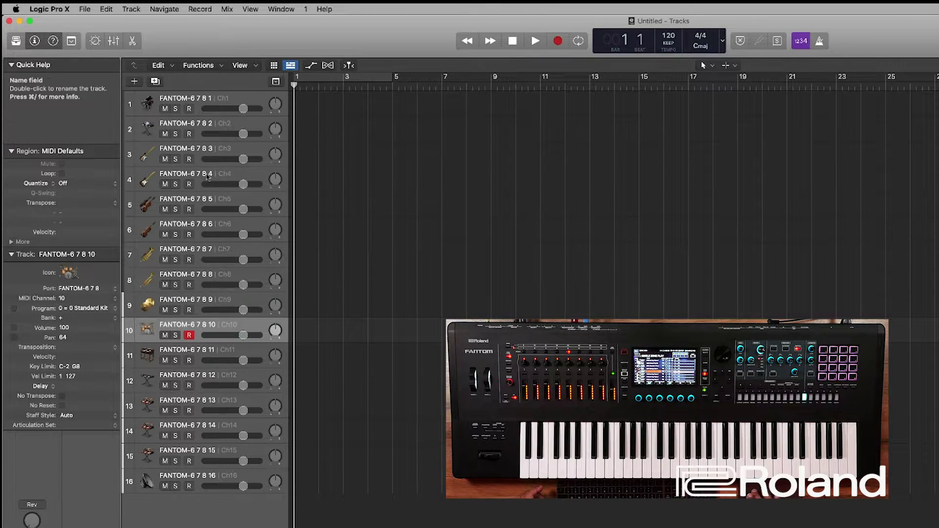
pyautogui.click(228, 176)
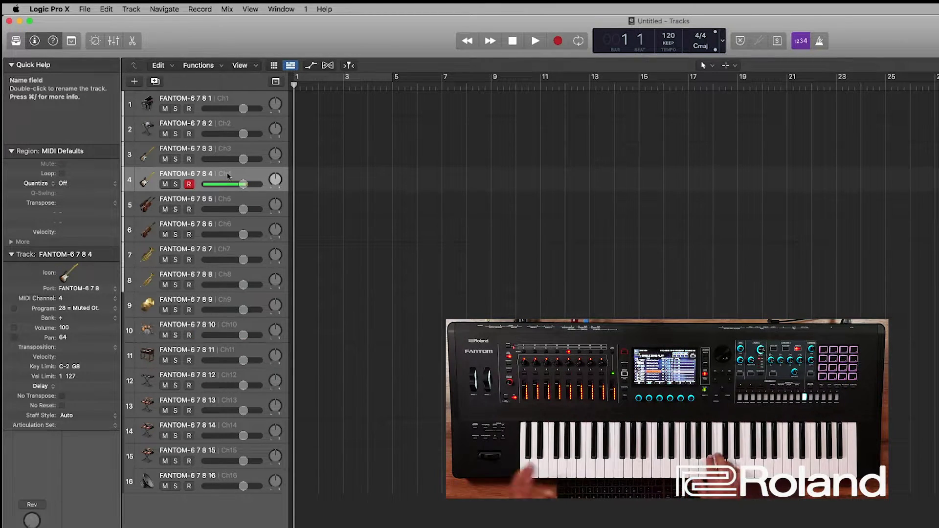
pyautogui.click(228, 204)
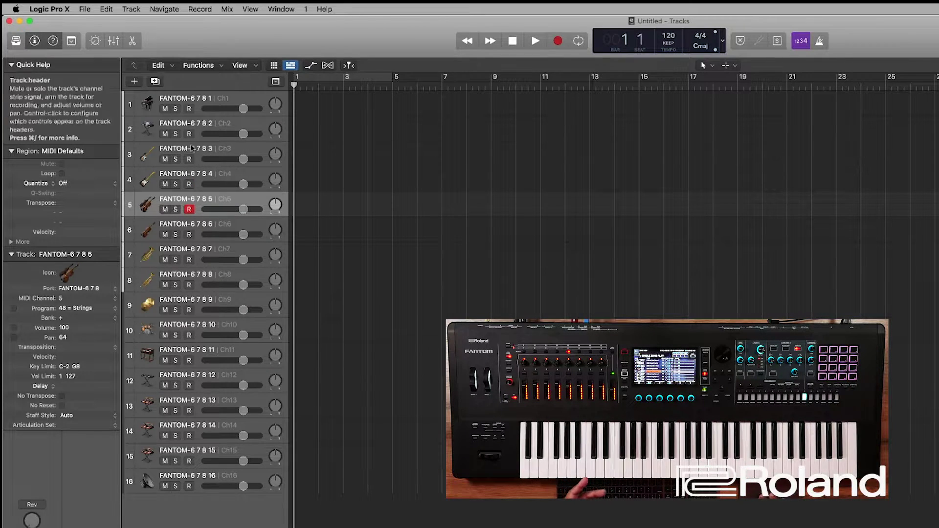
# - Rename tracks 2, 3, 4, 5 and 10 as Bass, EP, String, Lead and Drums
pyautogui.click(186, 126)
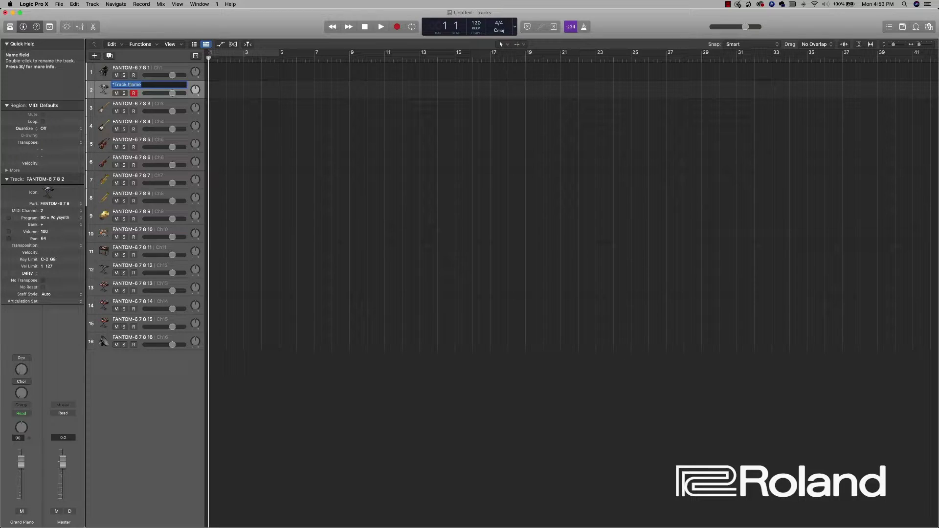
pyautogui.press('Return')
pyautogui.click(139, 104)
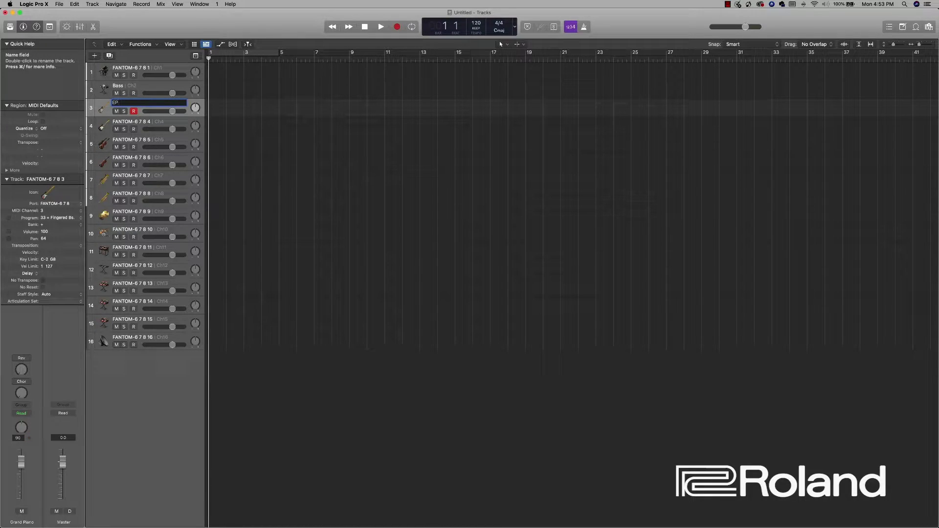
pyautogui.click(143, 122)
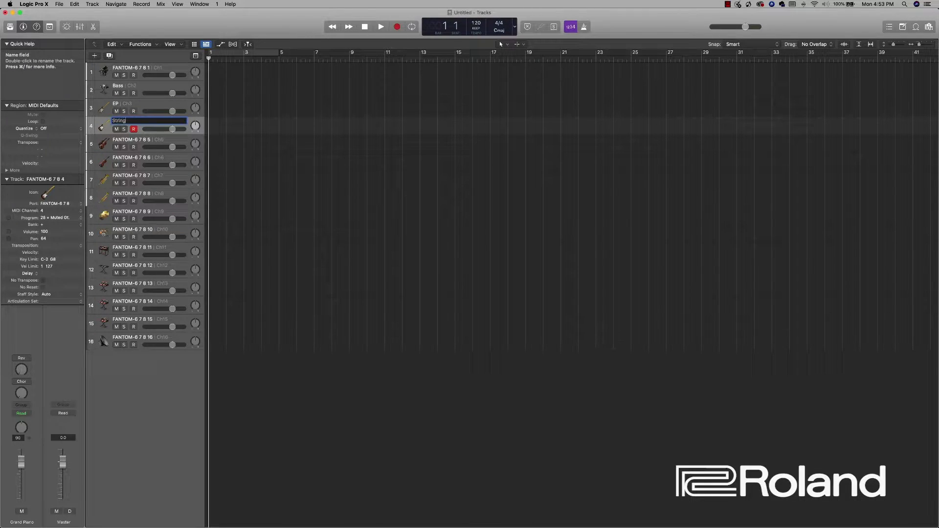
pyautogui.write('String')
pyautogui.press('Tab')
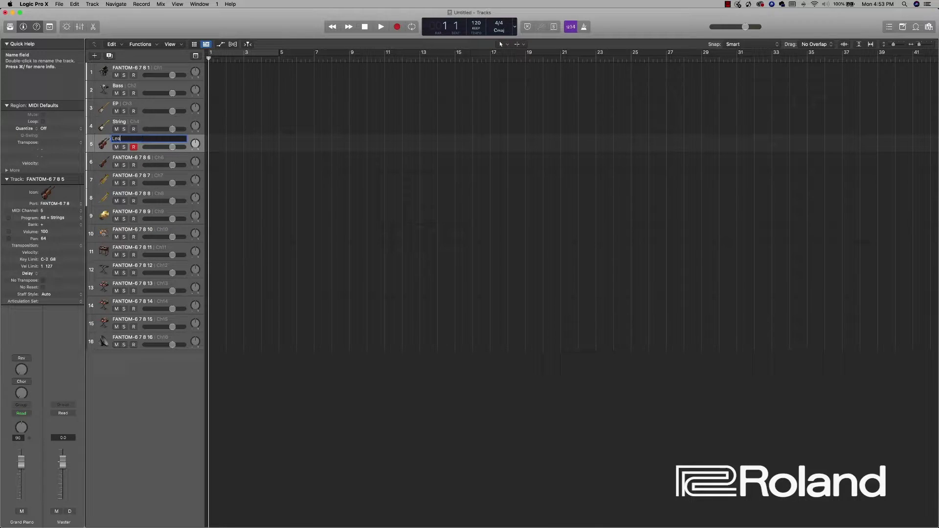
pyautogui.write('Lead')
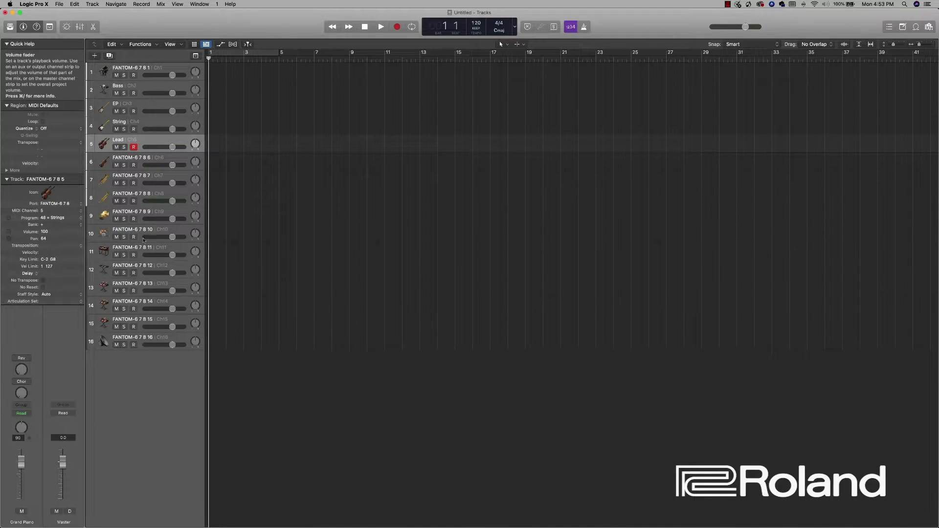
pyautogui.click(141, 230)
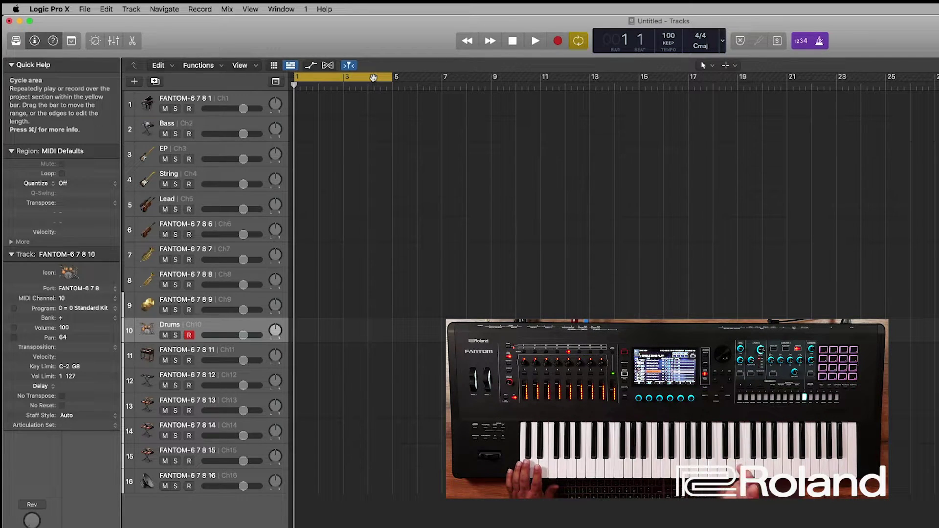
# - Record a first drum part on the Drums track over the four-bar cycle at tempo 100 and play it back
pyautogui.press('r')
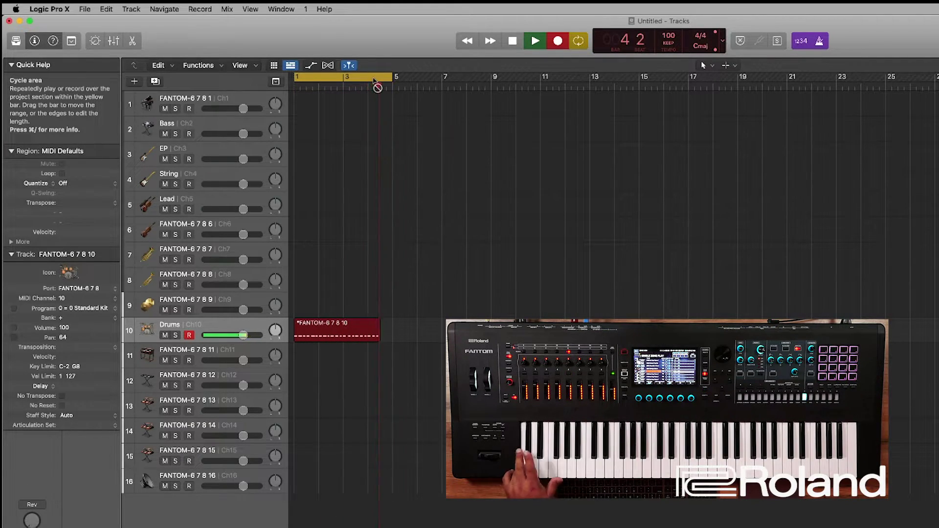
pyautogui.press('space')
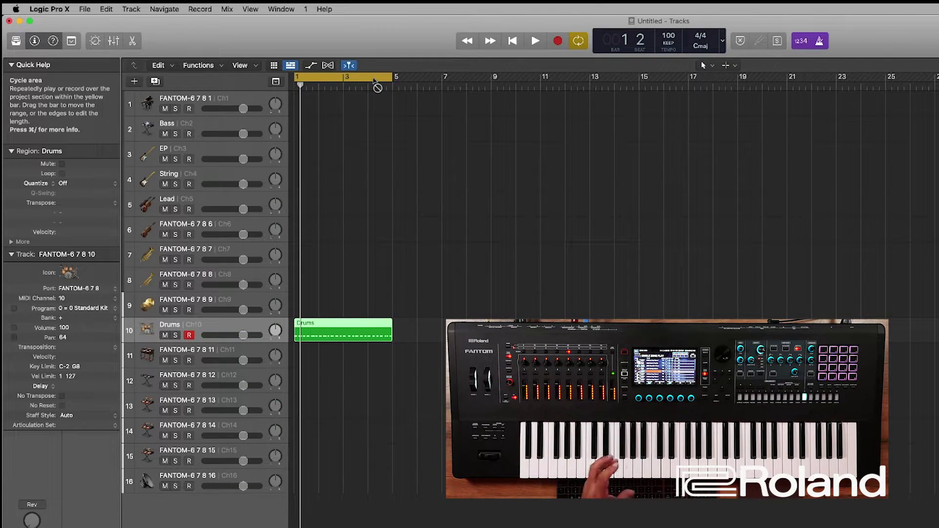
pyautogui.press('space')
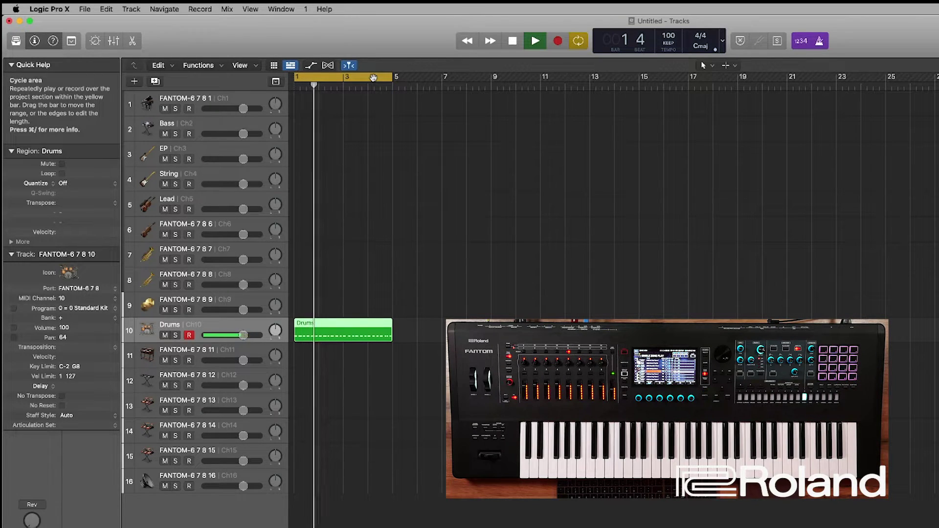
pyautogui.press('space')
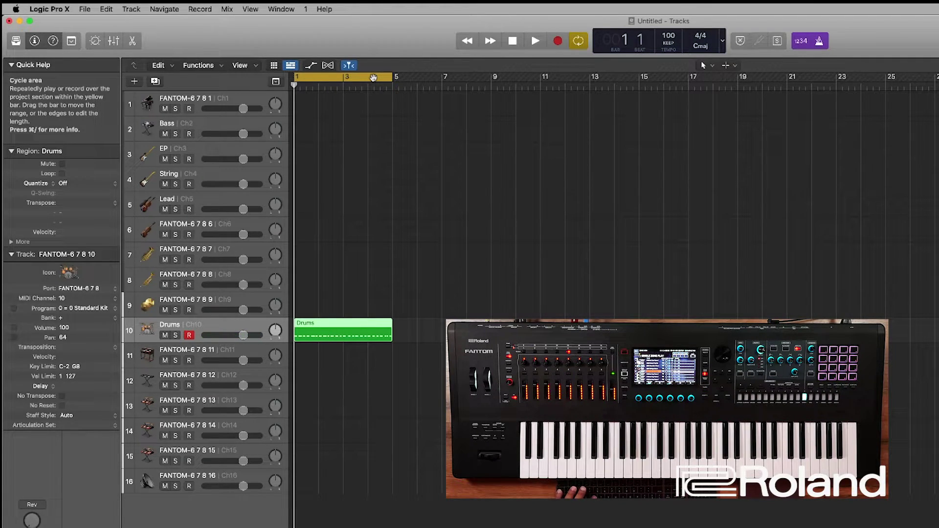
# - Overdub a second drum part onto the four-bar Drums region and quantize the region to 1/16 Note
pyautogui.press('r')
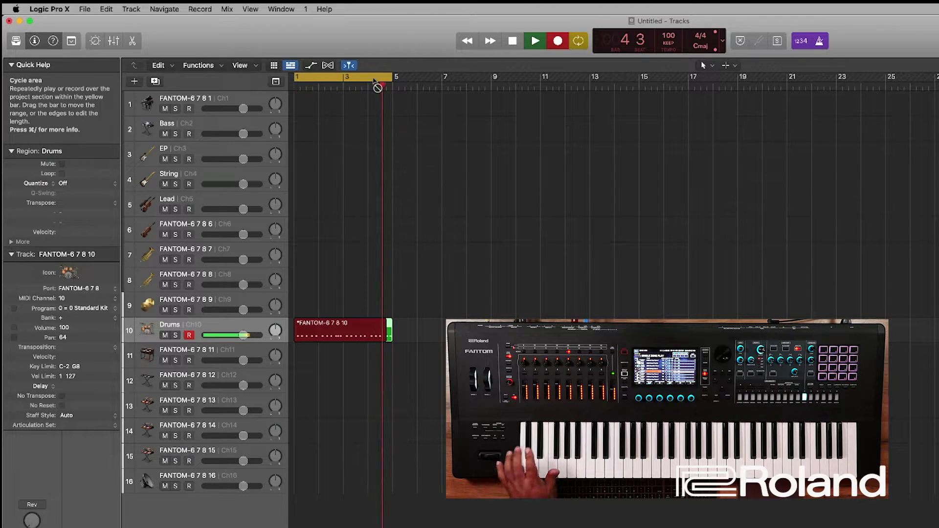
pyautogui.press('space')
pyautogui.press('space')
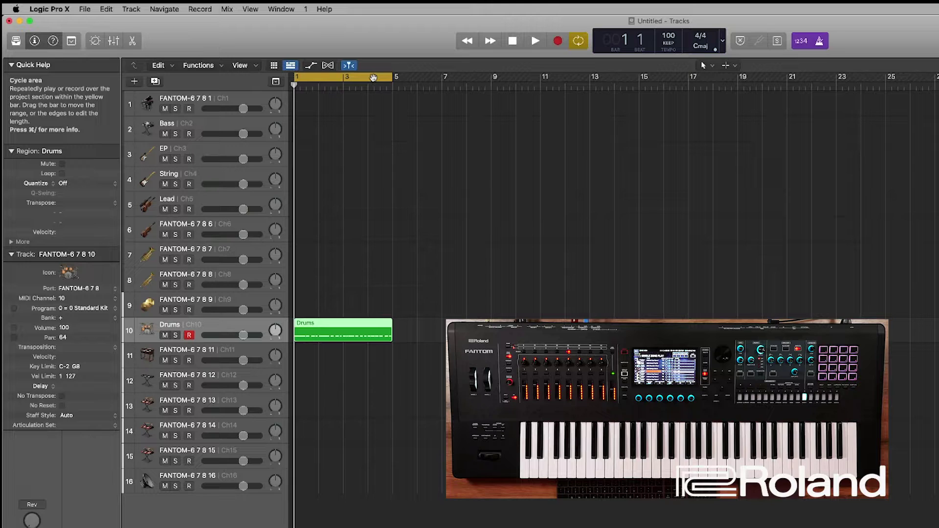
pyautogui.press('space')
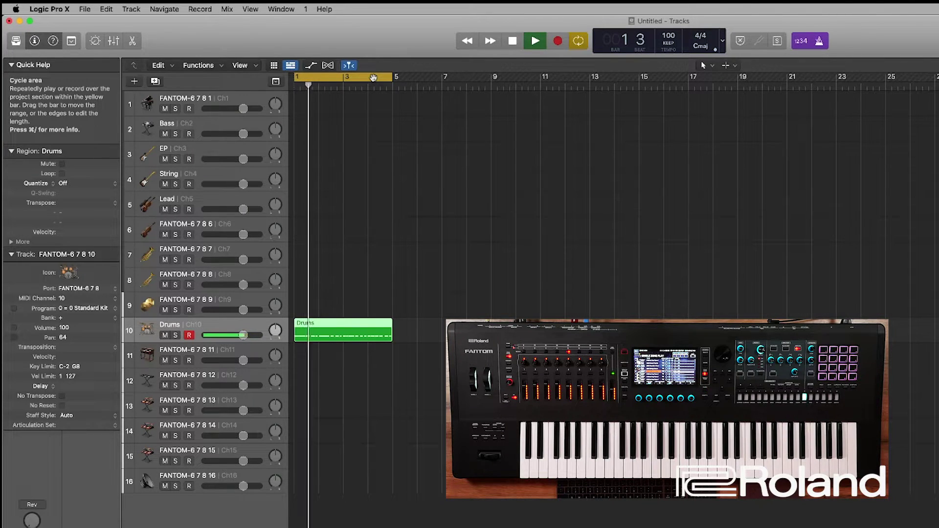
pyautogui.press('space')
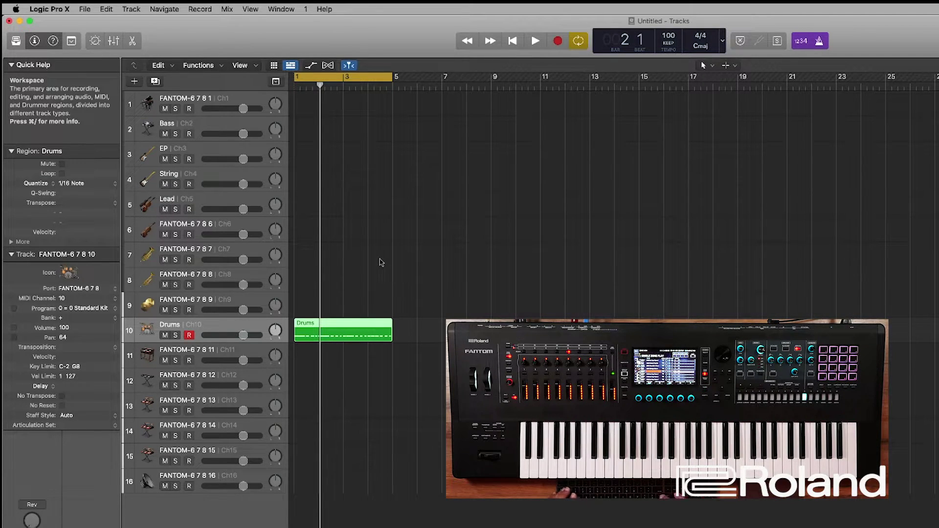
# - Play back the four-bar Drums region and turn the metronome click off
pyautogui.press('space')
pyautogui.press('space')
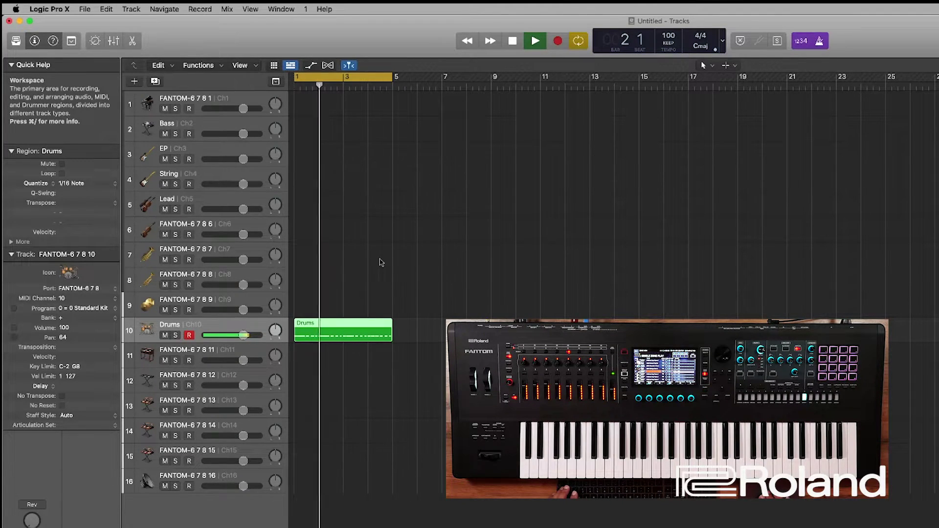
pyautogui.press('space')
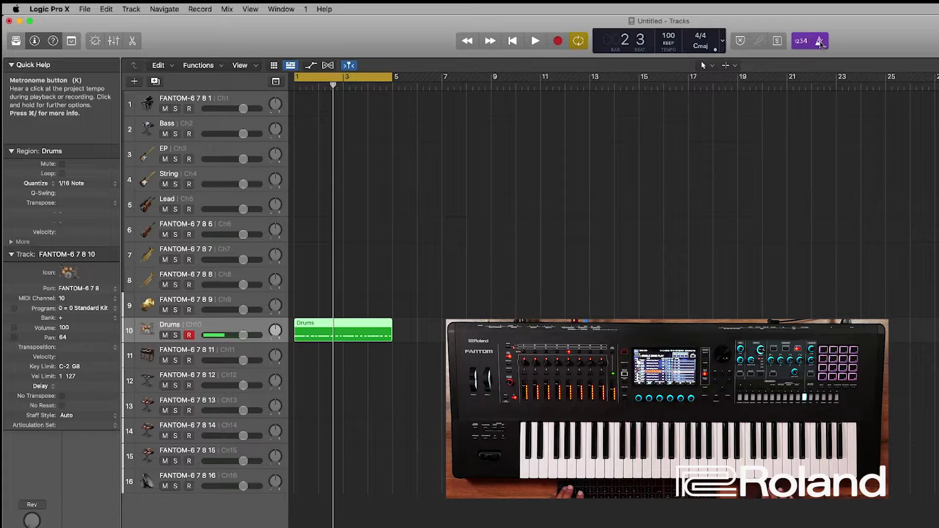
pyautogui.press('space')
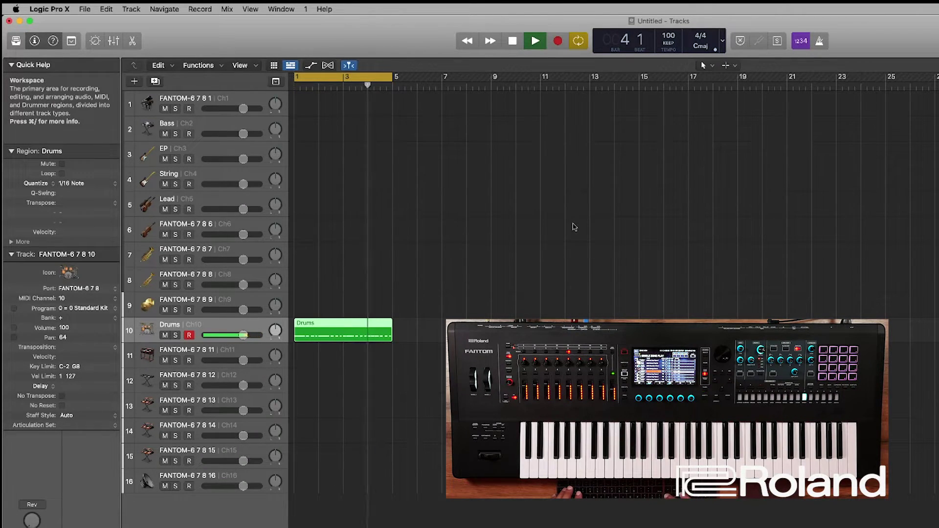
pyautogui.press('space')
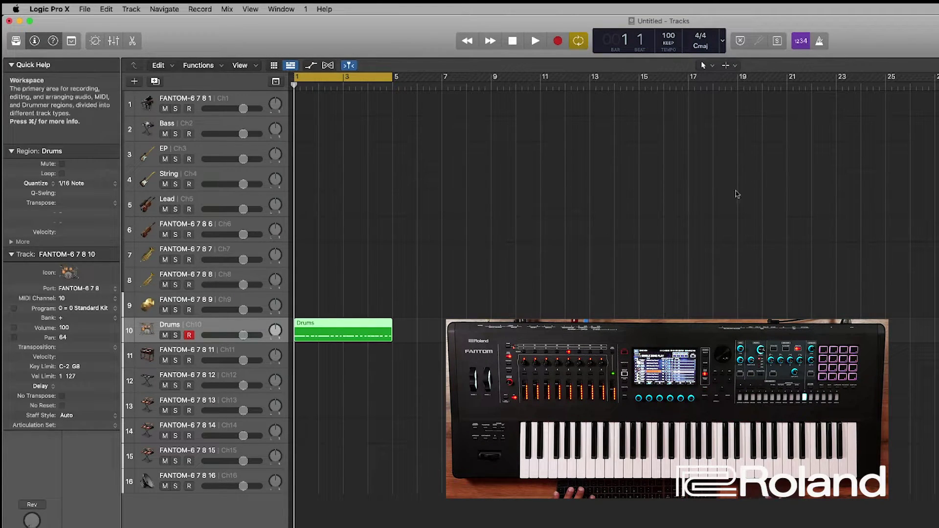
# - Overdub a third drum part onto the four-bar Drums region and play it back from the start
pyautogui.press('r')
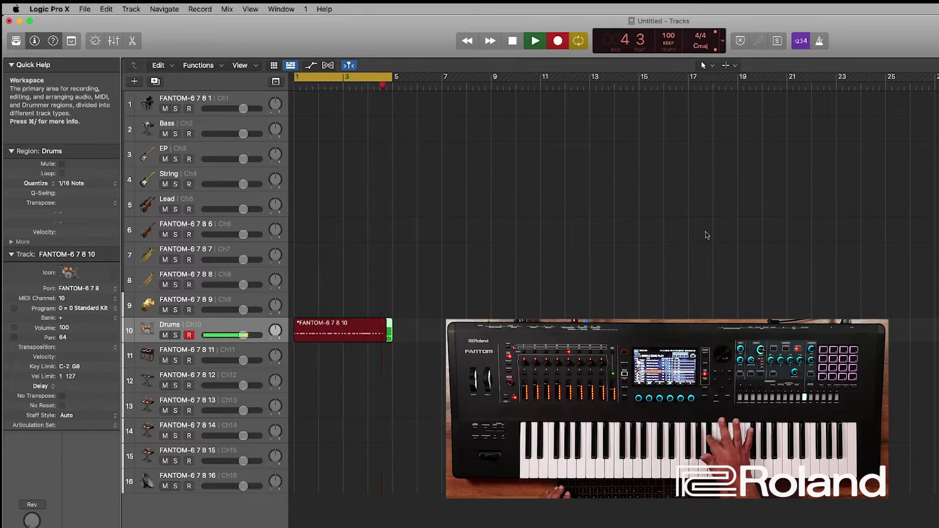
pyautogui.press('space')
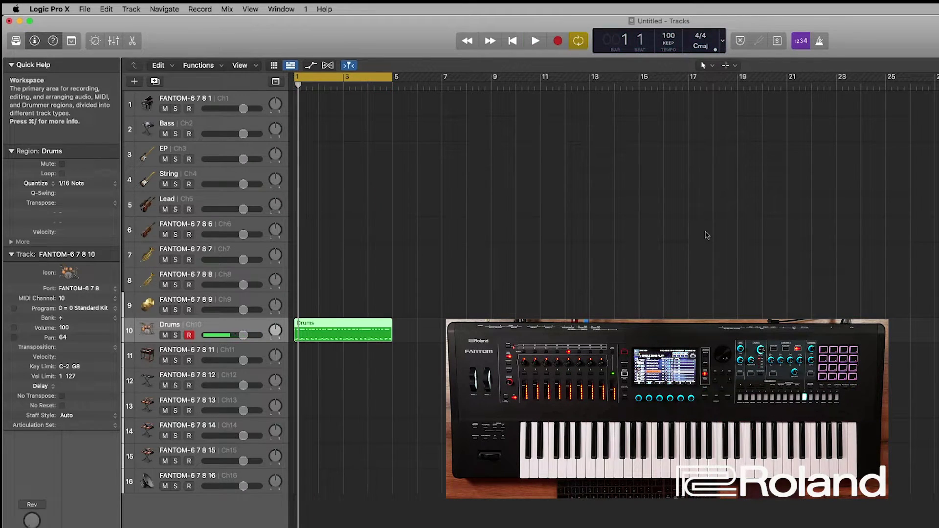
pyautogui.press('Return')
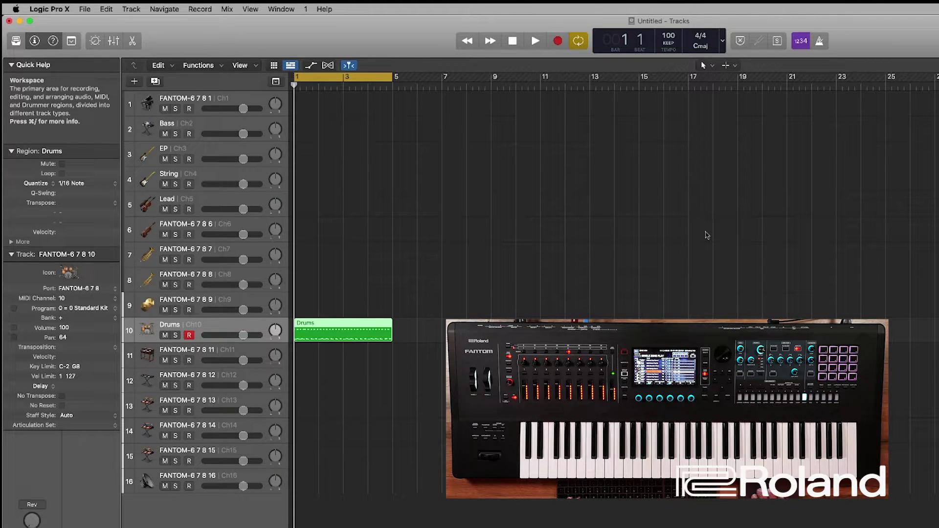
pyautogui.press('space')
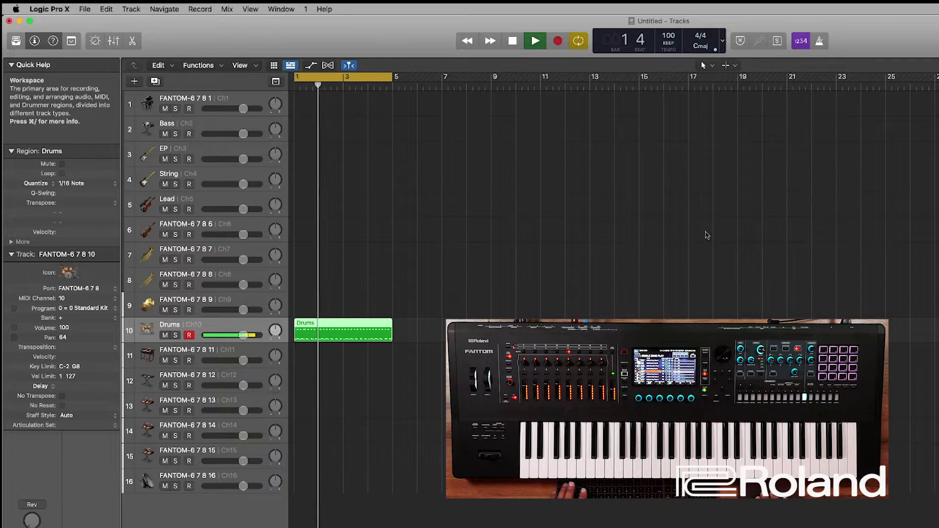
pyautogui.press('space')
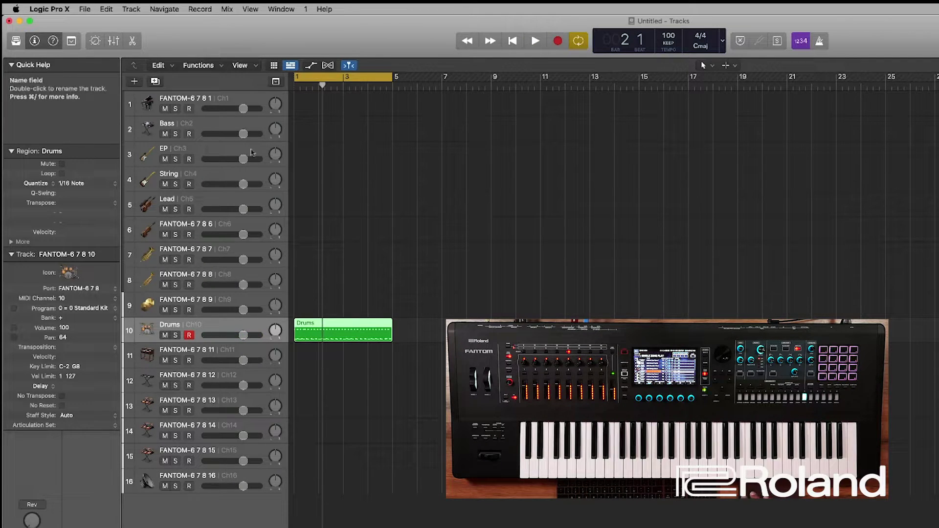
# - Record a four-bar bass part on the Bass track with 1/16 Note quantize and return the playhead to bar 1
pyautogui.click(213, 126)
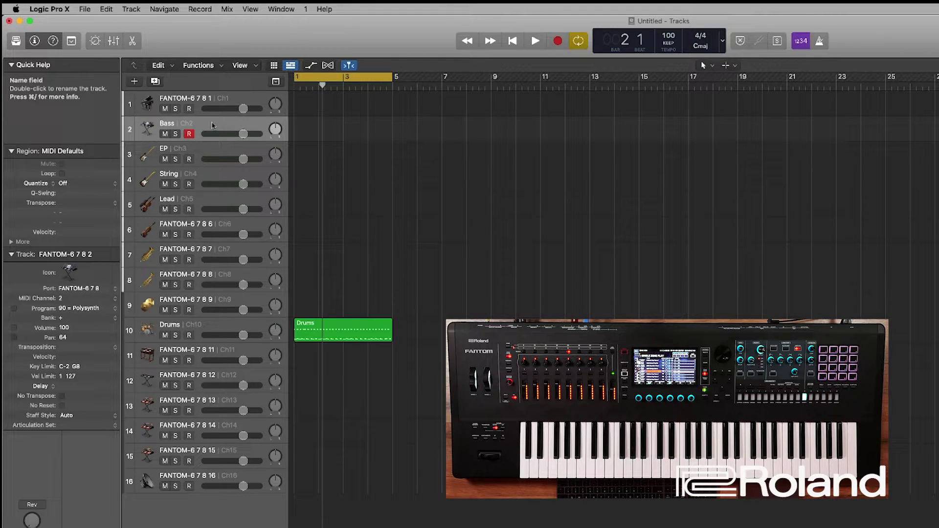
pyautogui.press('Return')
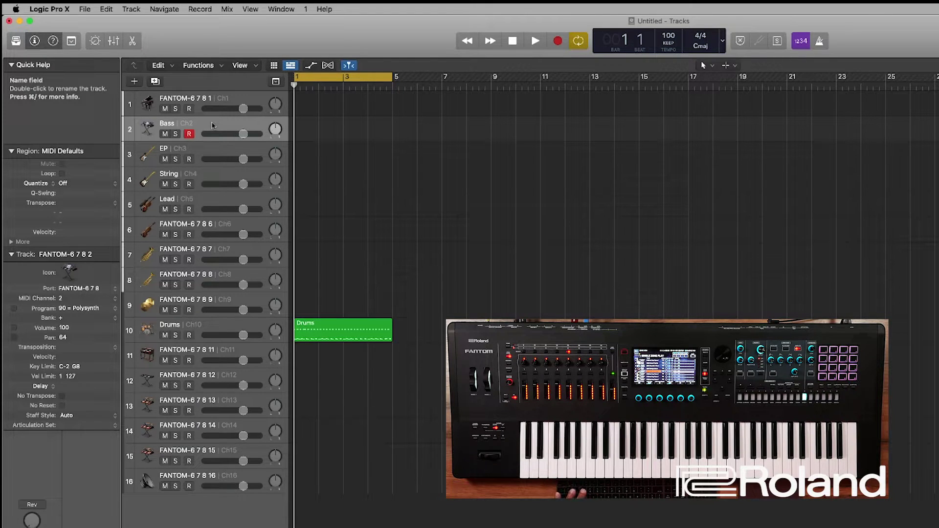
pyautogui.press('r')
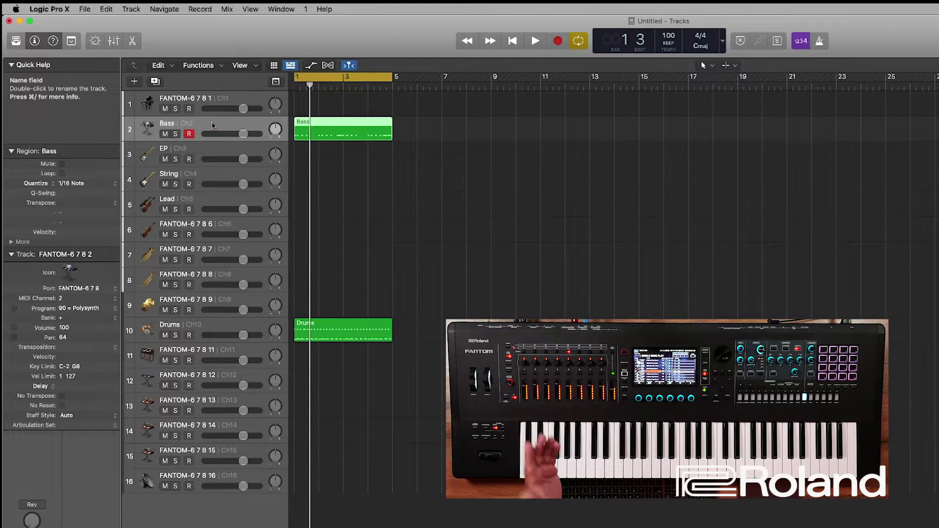
pyautogui.press('Return')
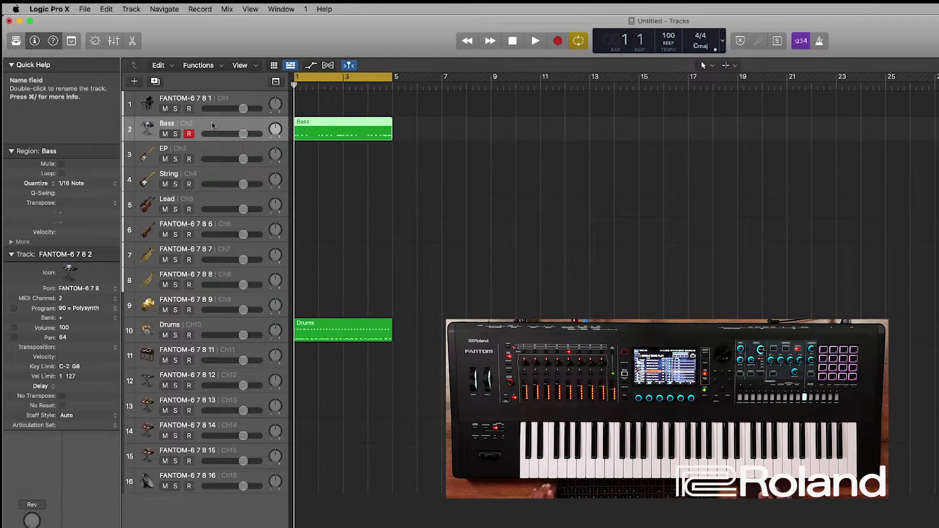
# - Record a four-bar chord part on the EP track with 1/16 Note quantize and play it back with the bass and drums
pyautogui.click(208, 152)
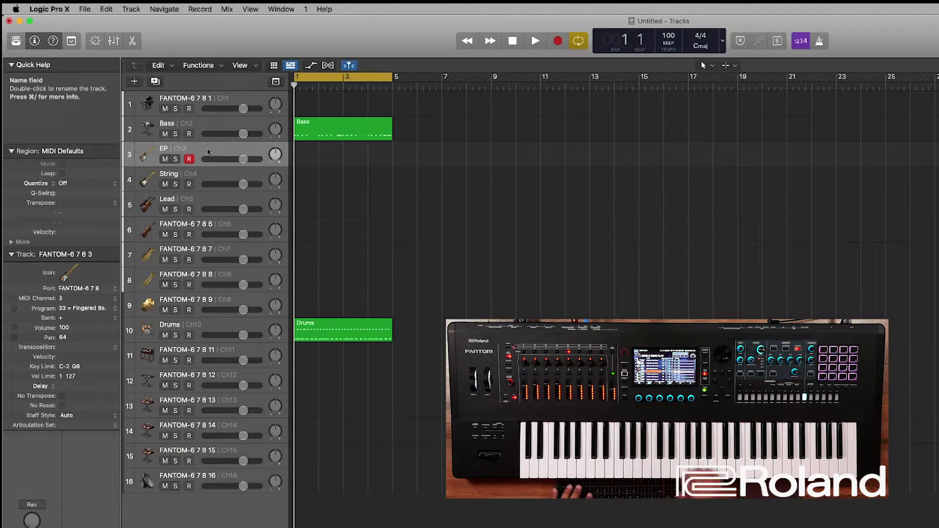
pyautogui.press('space')
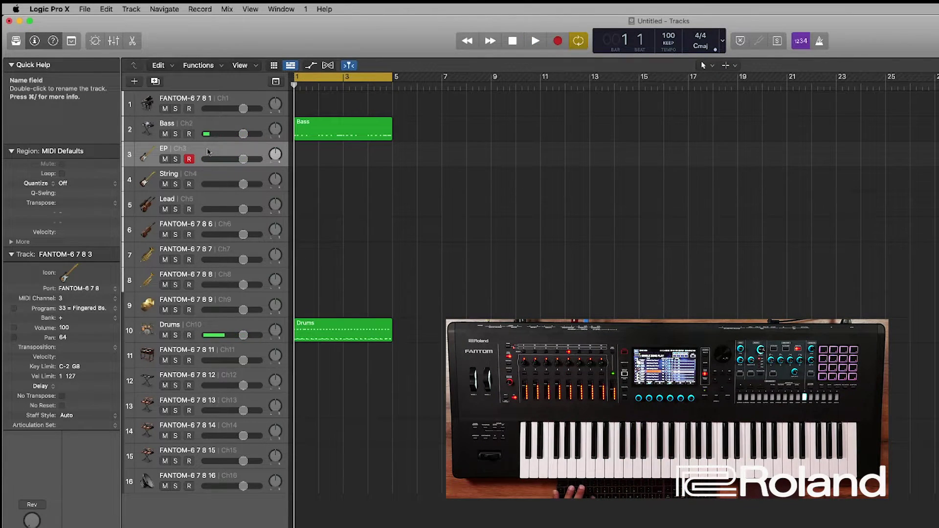
pyautogui.press('r')
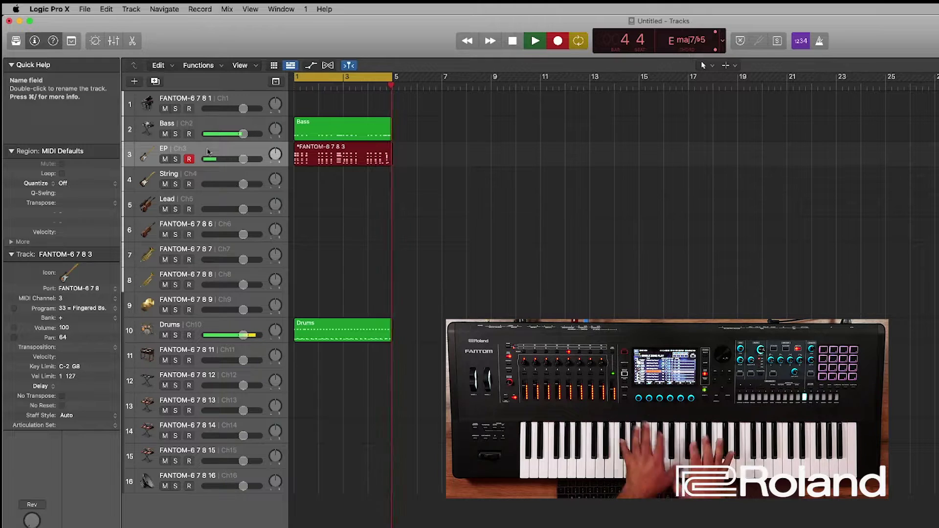
pyautogui.press('space')
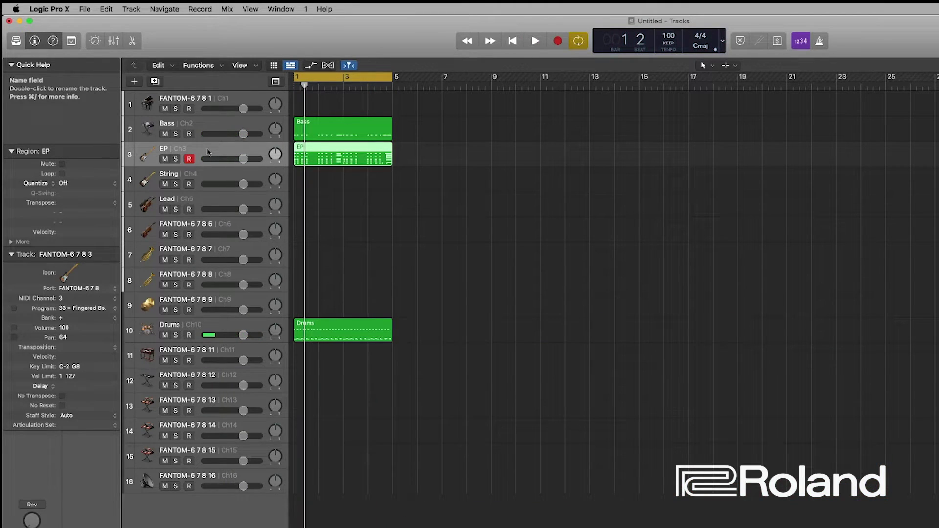
pyautogui.press('Return')
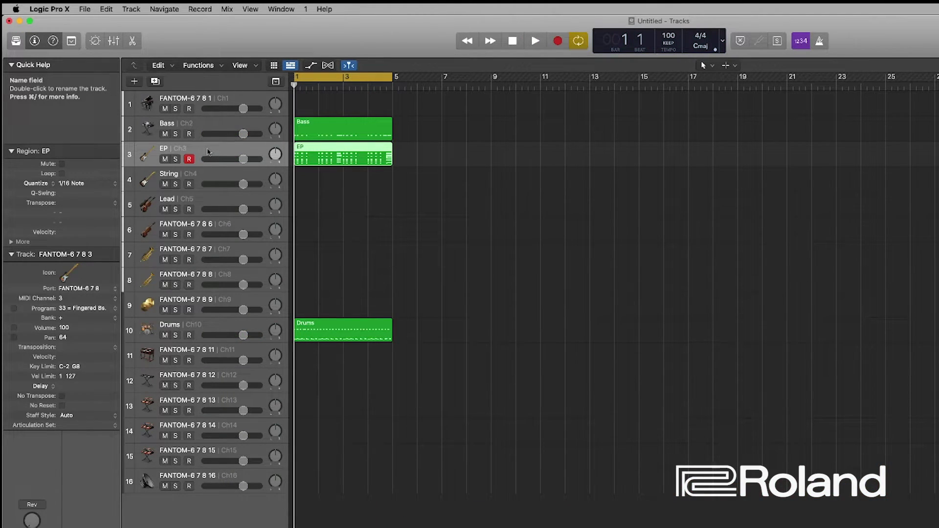
pyautogui.press('space')
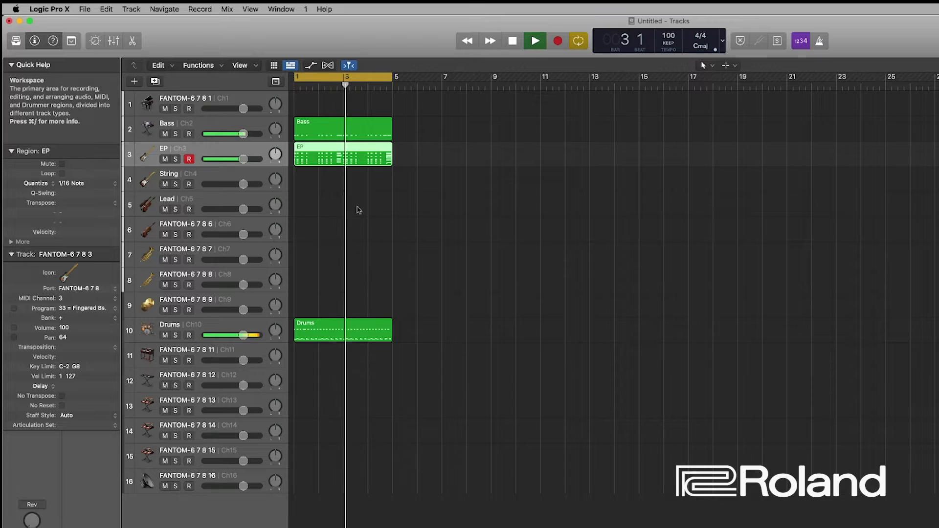
pyautogui.press('space')
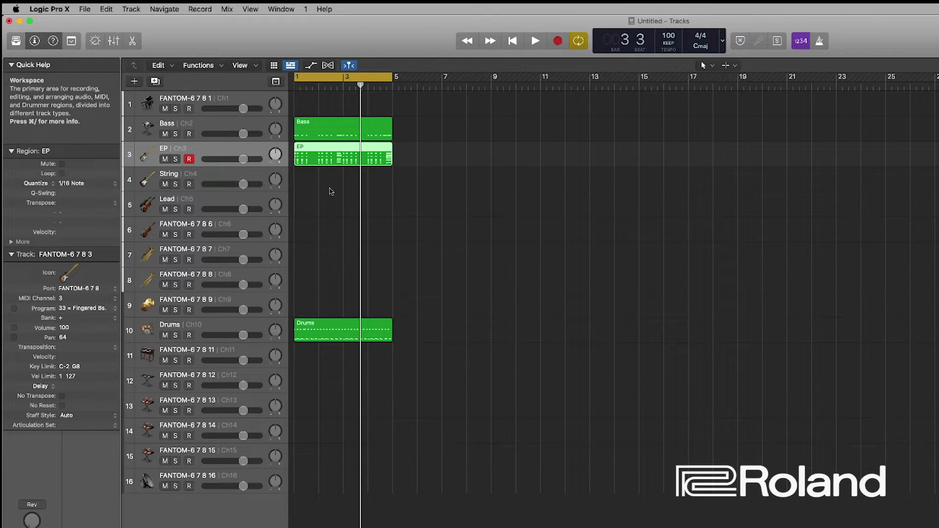
# - Record a four-bar part on the String track with 1/16 Note quantize and play all the parts back together
pyautogui.click(251, 178)
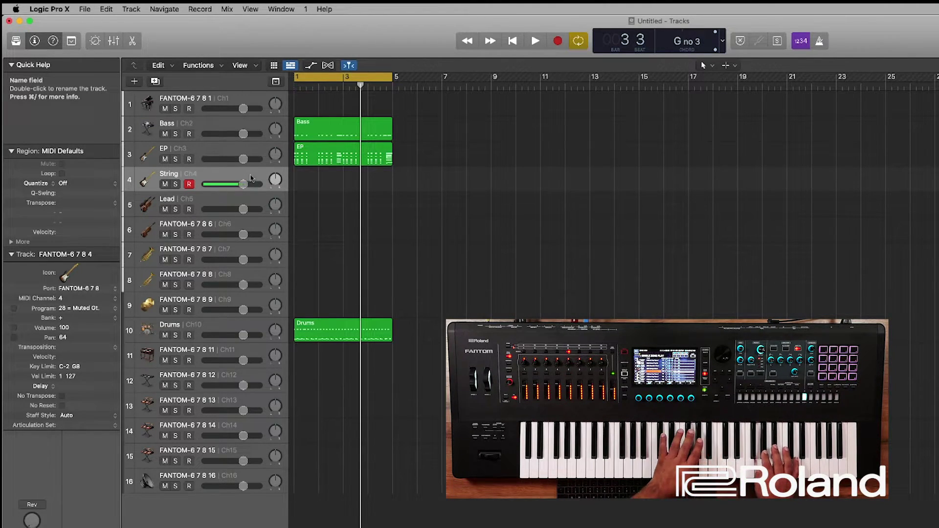
pyautogui.press('Return')
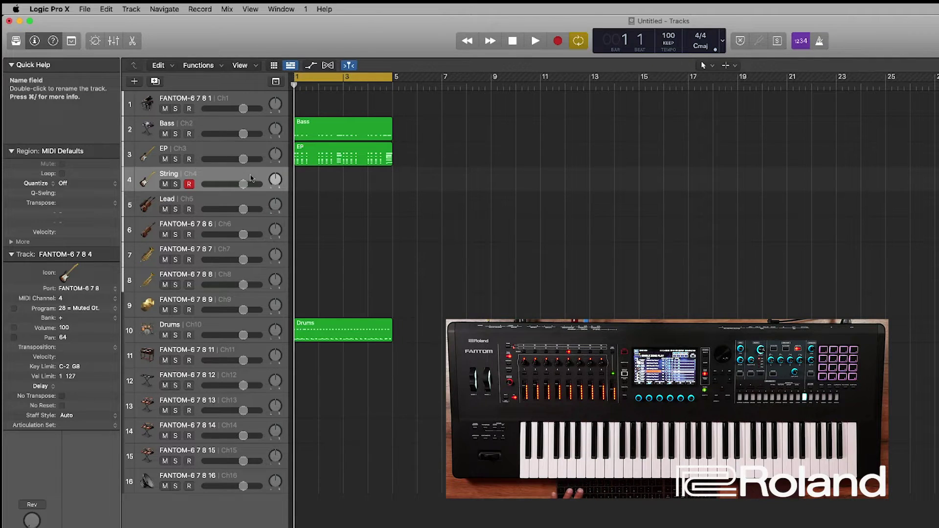
pyautogui.press('r')
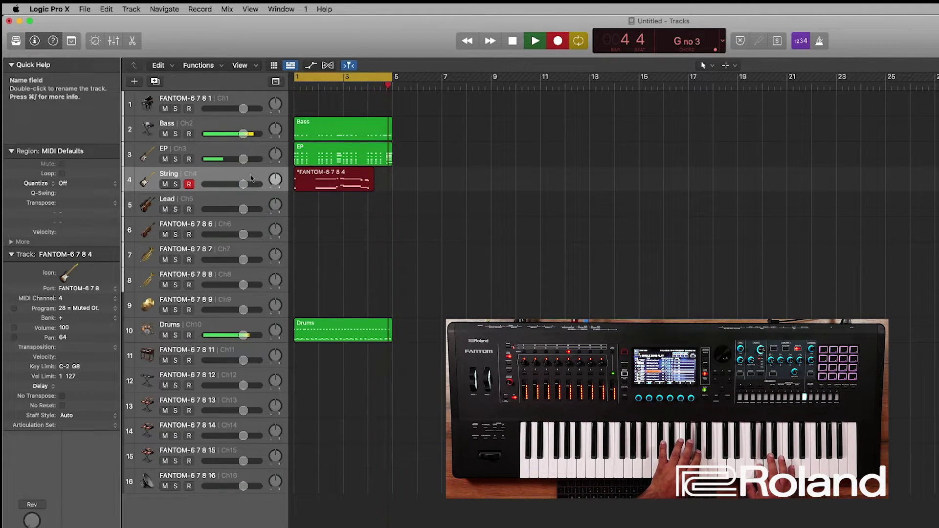
pyautogui.press('space')
pyautogui.press('space')
pyautogui.press('space')
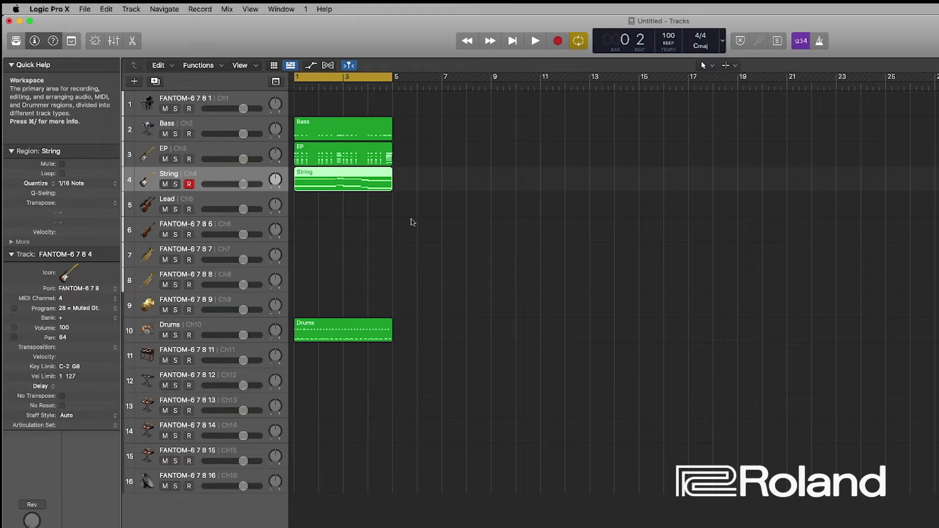
pyautogui.press('space')
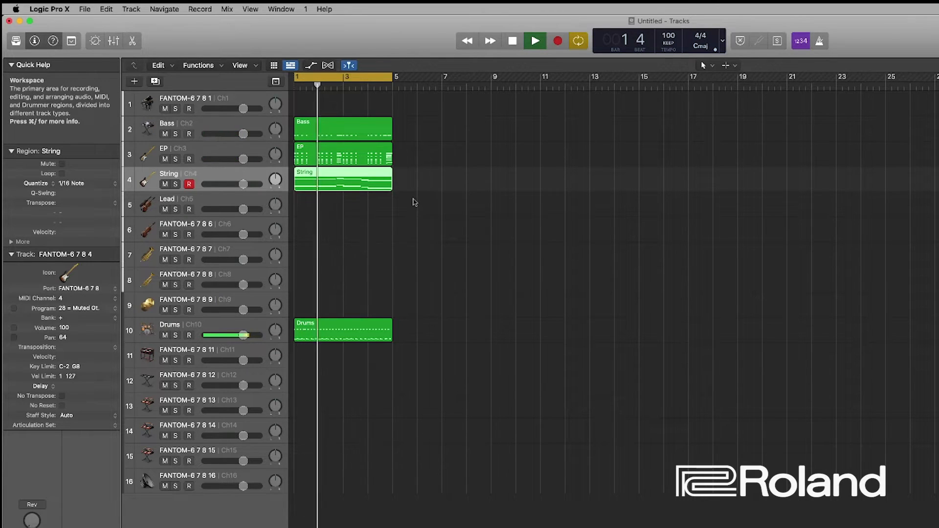
pyautogui.press('space')
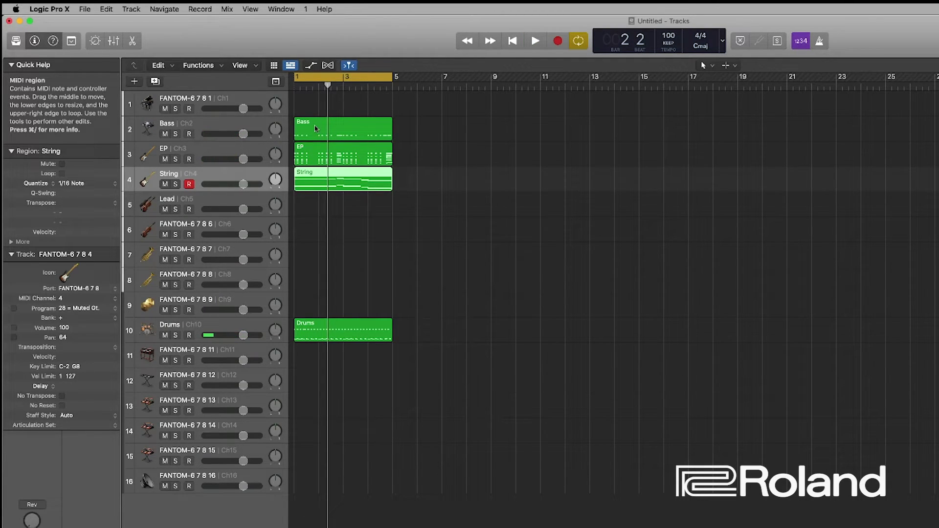
# - Move the Bass, EP and String regions together to bar 5 and loop the Drums region up to bar 21
pyautogui.moveTo(421, 119); pyautogui.dragTo(324, 210)
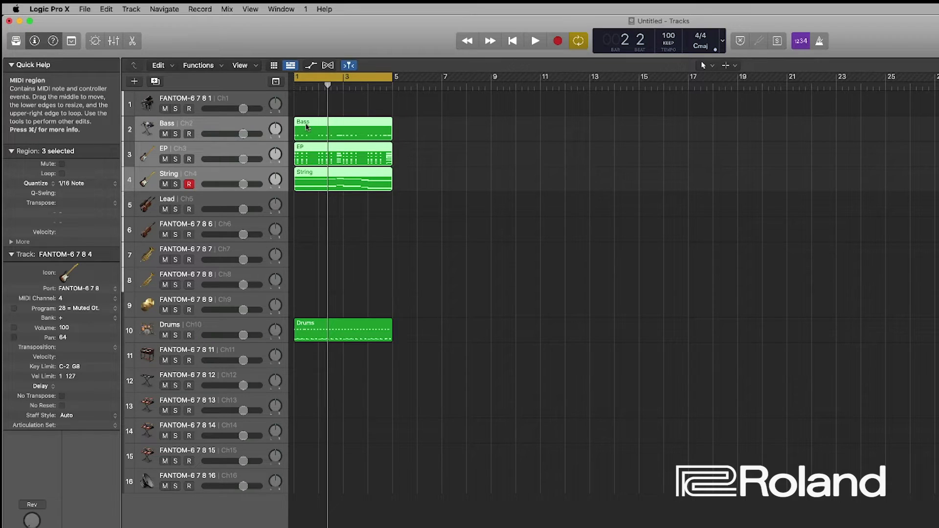
pyautogui.moveTo(317, 124); pyautogui.dragTo(418, 123)
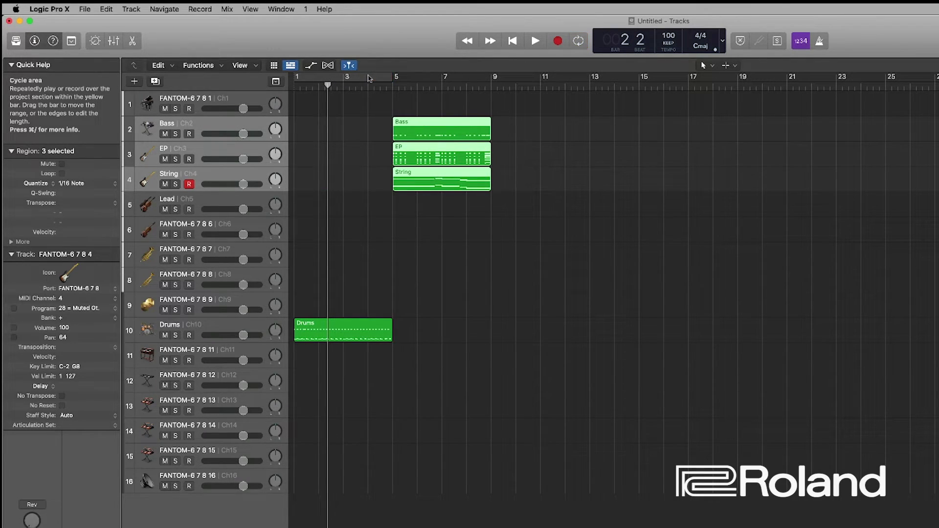
pyautogui.click(382, 327)
pyautogui.moveTo(392, 319); pyautogui.dragTo(787, 309)
# - Copy the Bass region at bar 5 to bar 13 and bar 21 on the Bass track
pyautogui.click(417, 123)
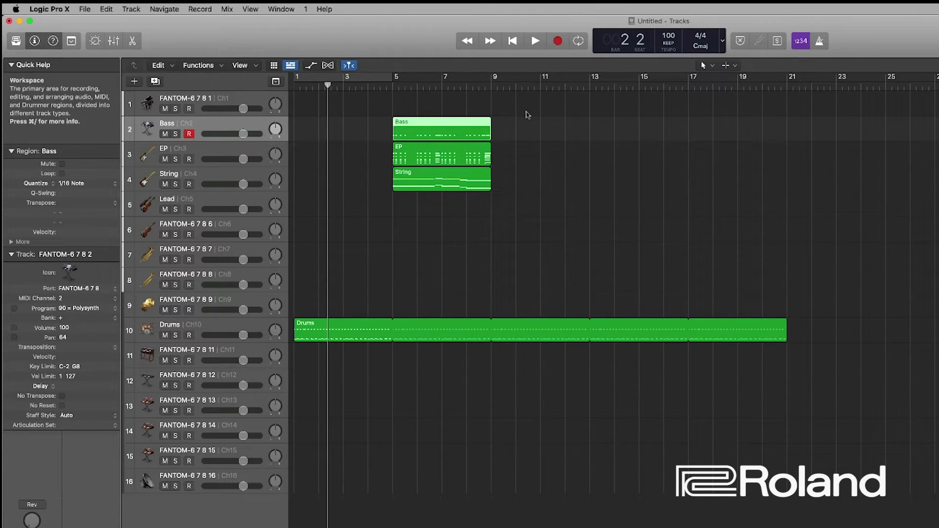
pyautogui.click(585, 85)
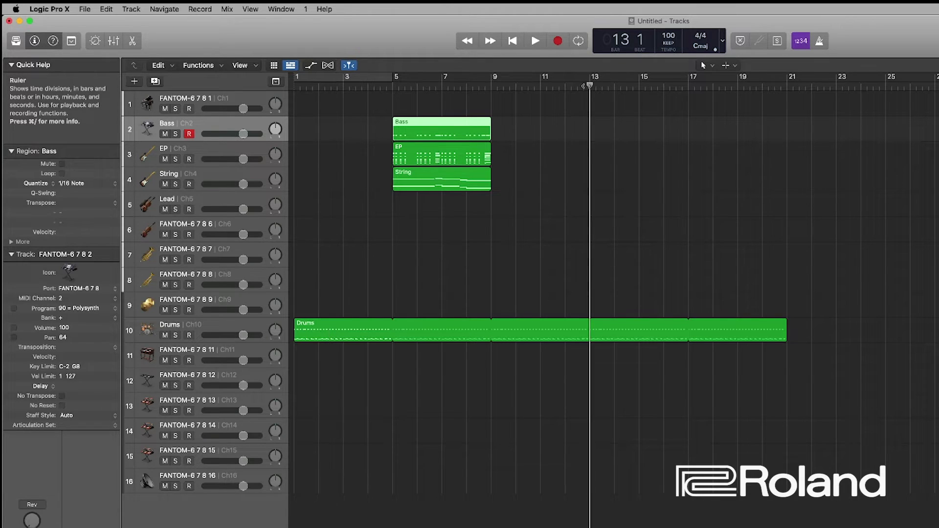
pyautogui.press('super+v')
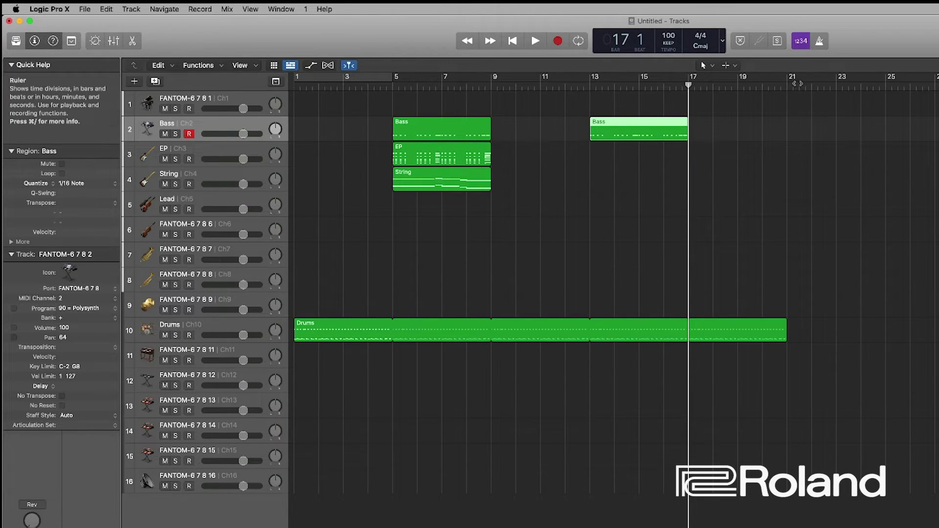
pyautogui.click(788, 86)
pyautogui.press('super+v')
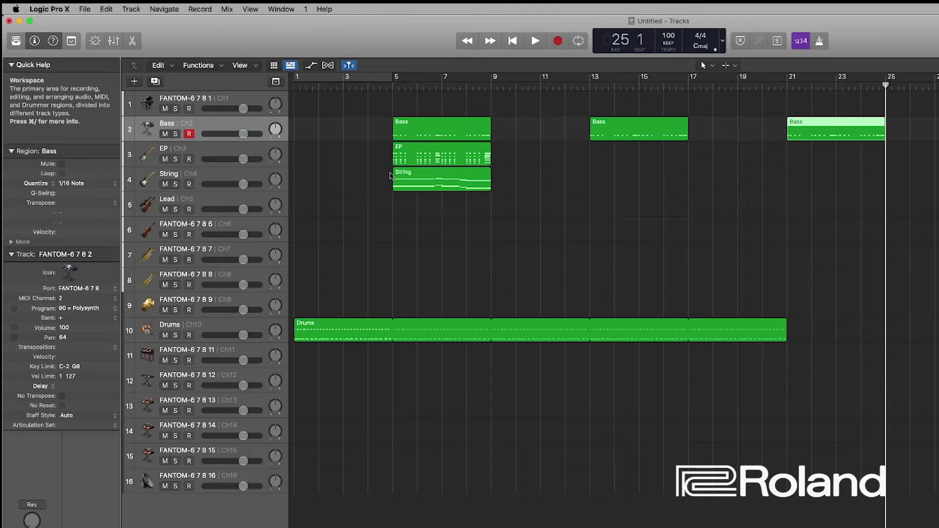
# - Copy the EP region at bar 5 to bar 9 and bar 17 on the EP track
pyautogui.click(416, 148)
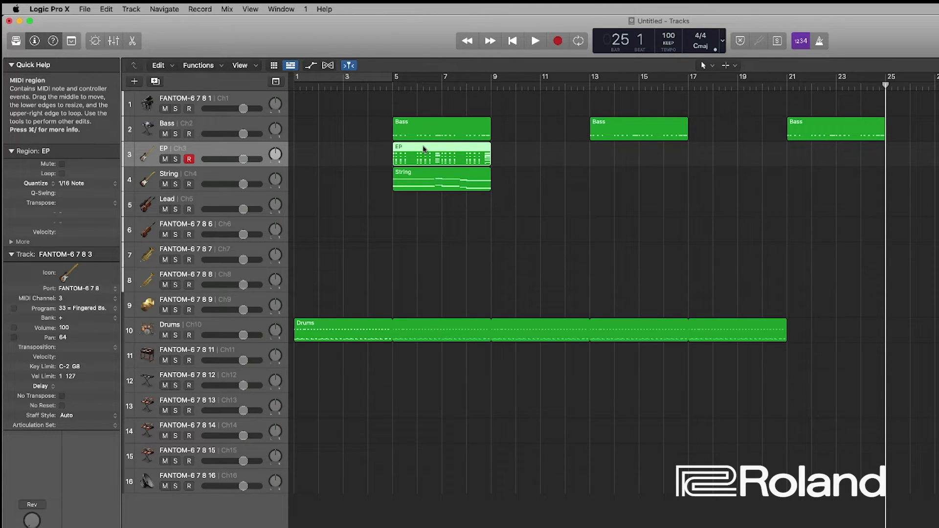
pyautogui.click(492, 85)
pyautogui.press('super+v')
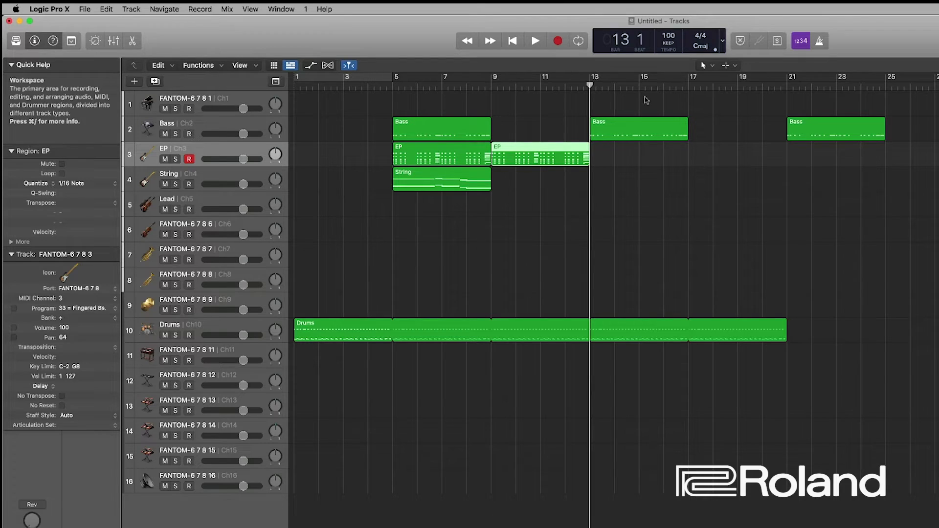
pyautogui.click(689, 88)
pyautogui.press('super+v')
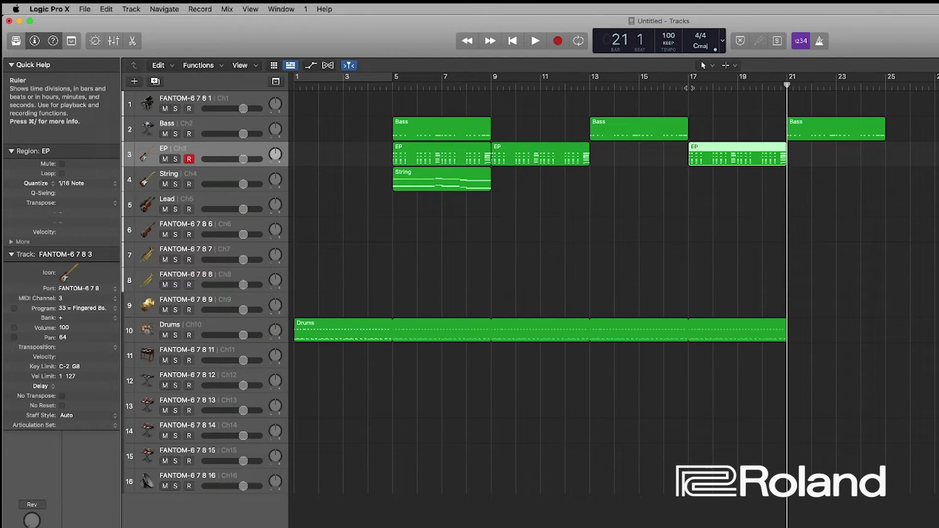
# - Copy the String region at bar 5 and the Bass region at bar 21 to bar 17 on their own tracks
pyautogui.click(475, 178)
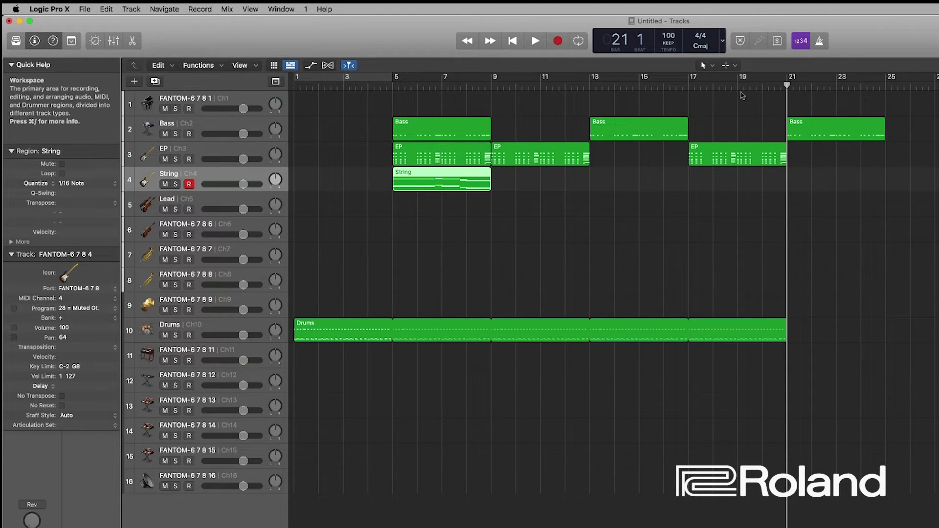
pyautogui.click(688, 87)
pyautogui.press('super+v')
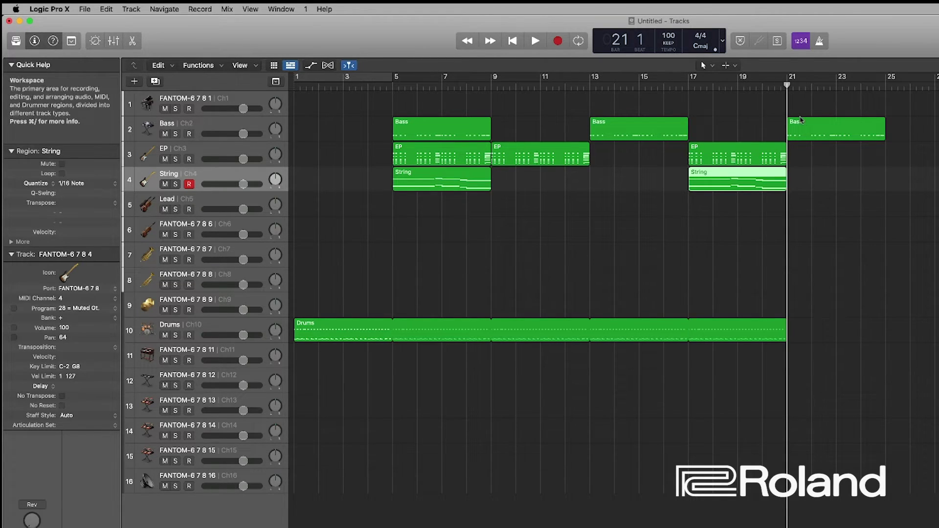
pyautogui.click(835, 123)
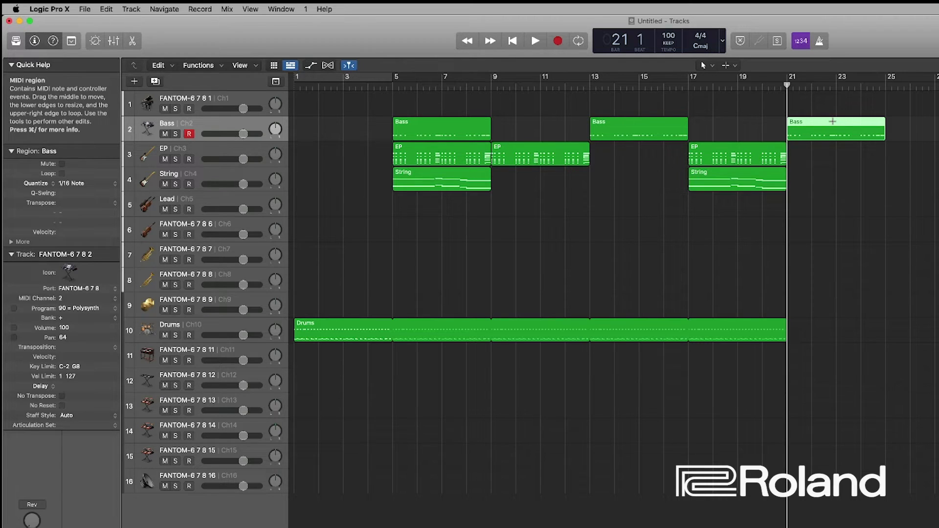
pyautogui.click(683, 85)
pyautogui.press('super+v')
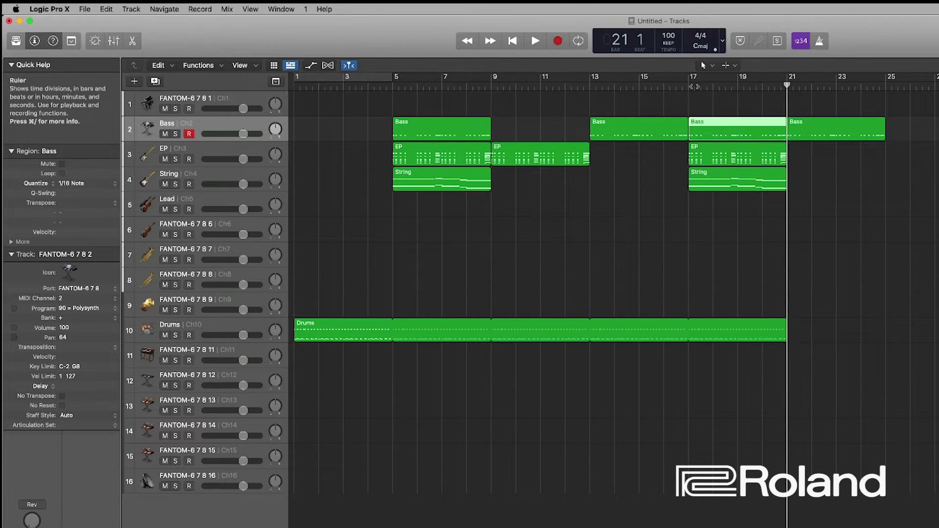